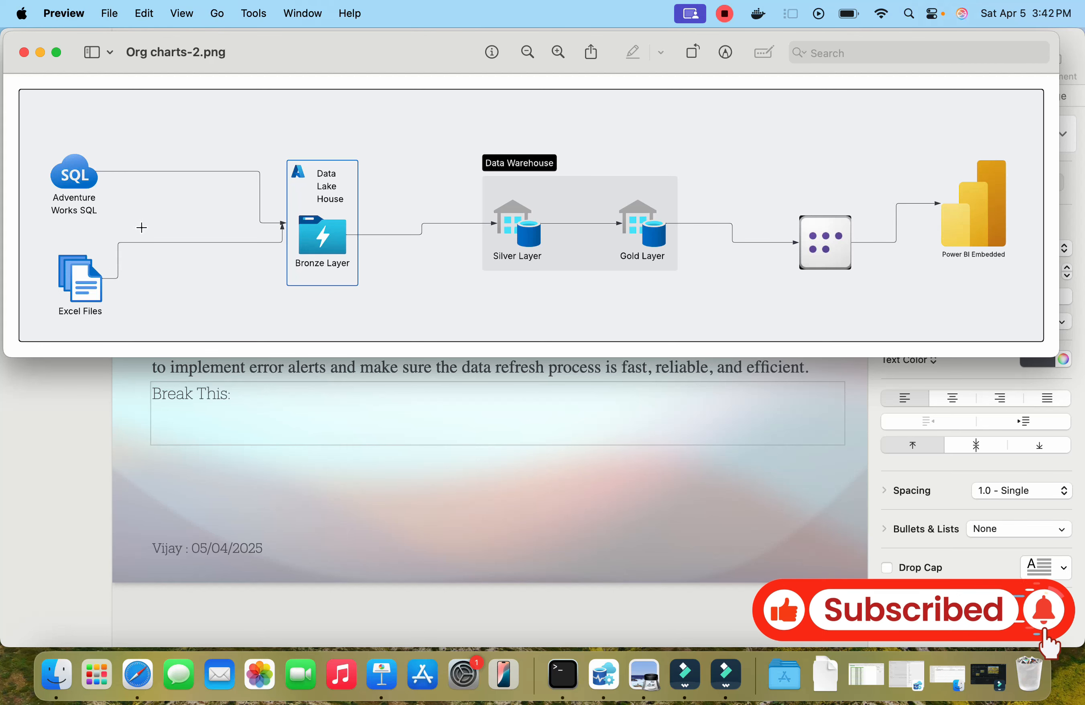
pyautogui.moveTo(364, 65); pyautogui.dragTo(385, 137)
pyautogui.moveTo(421, 276); pyautogui.dragTo(373, 382)
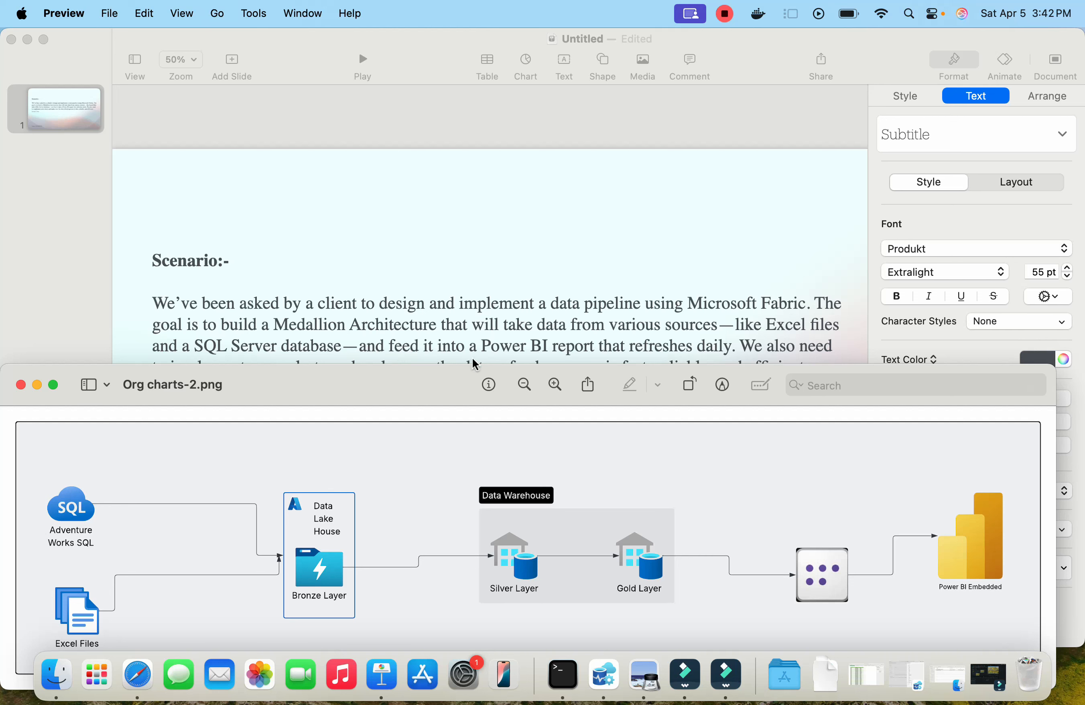
pyautogui.moveTo(374, 385); pyautogui.dragTo(407, 378)
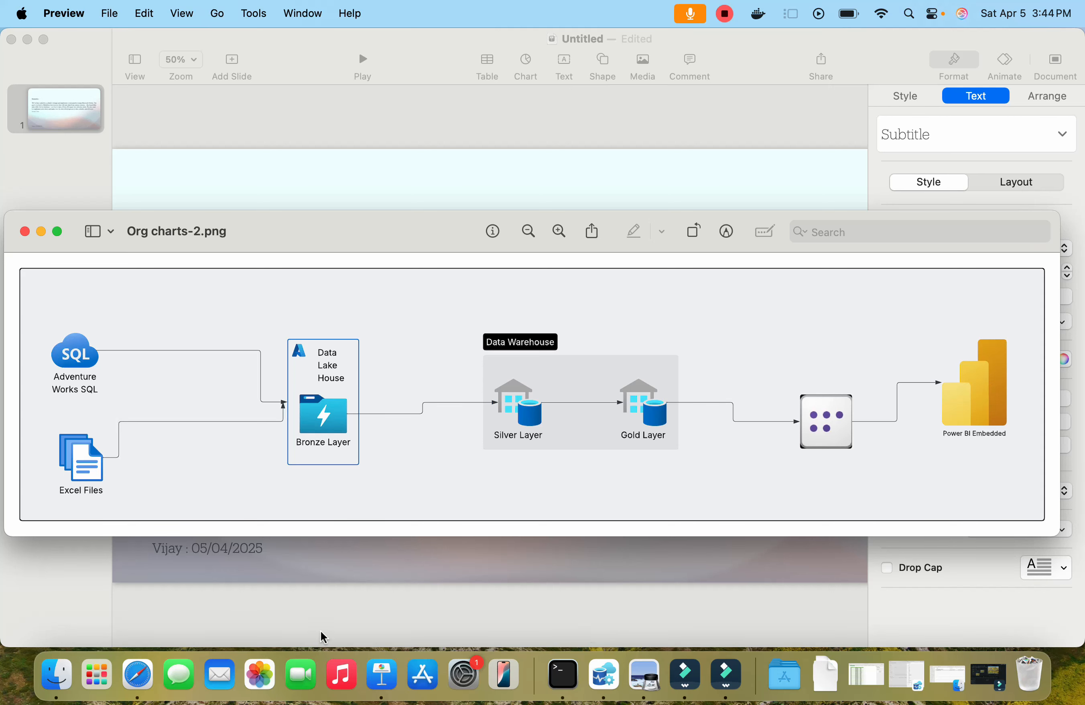
# Step: Switch to the browser and apply the Medallion task flow template to the workspace
pyautogui.click(137, 679)
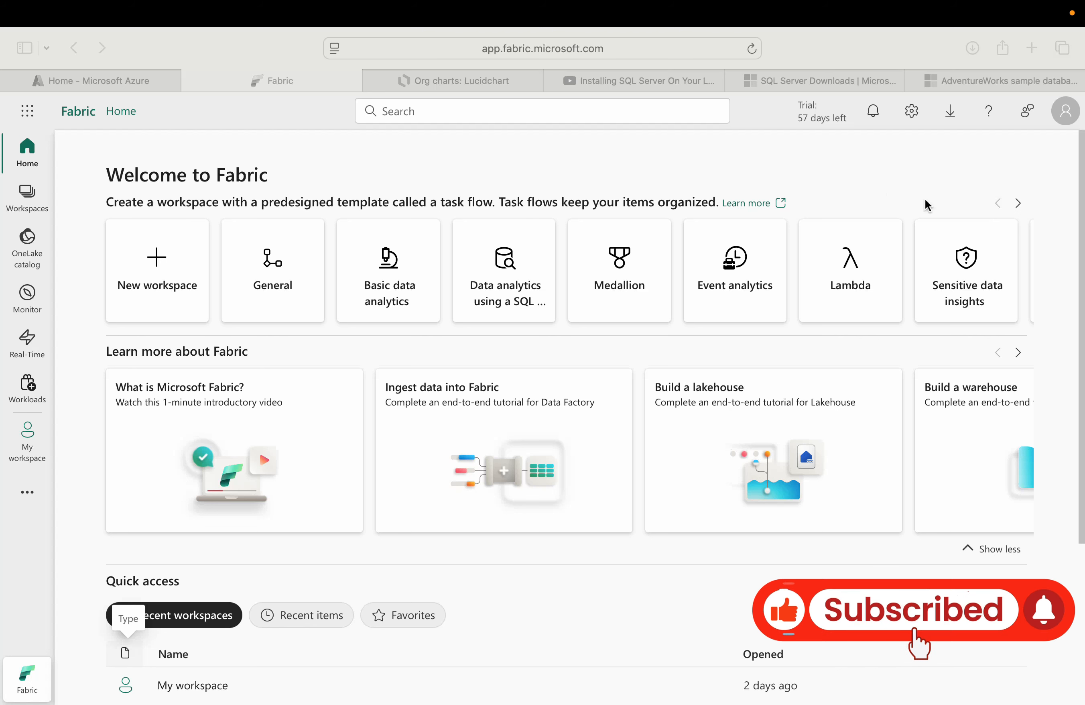
pyautogui.scroll(-1, 925, 200)
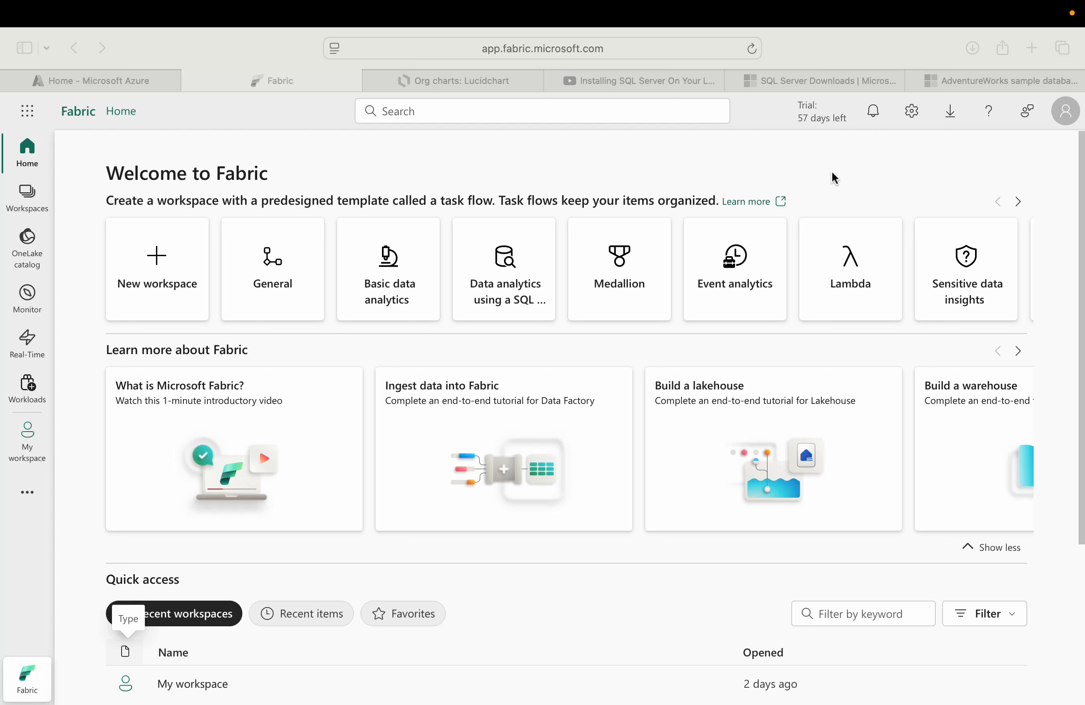
pyautogui.scroll(-1, 529, 183)
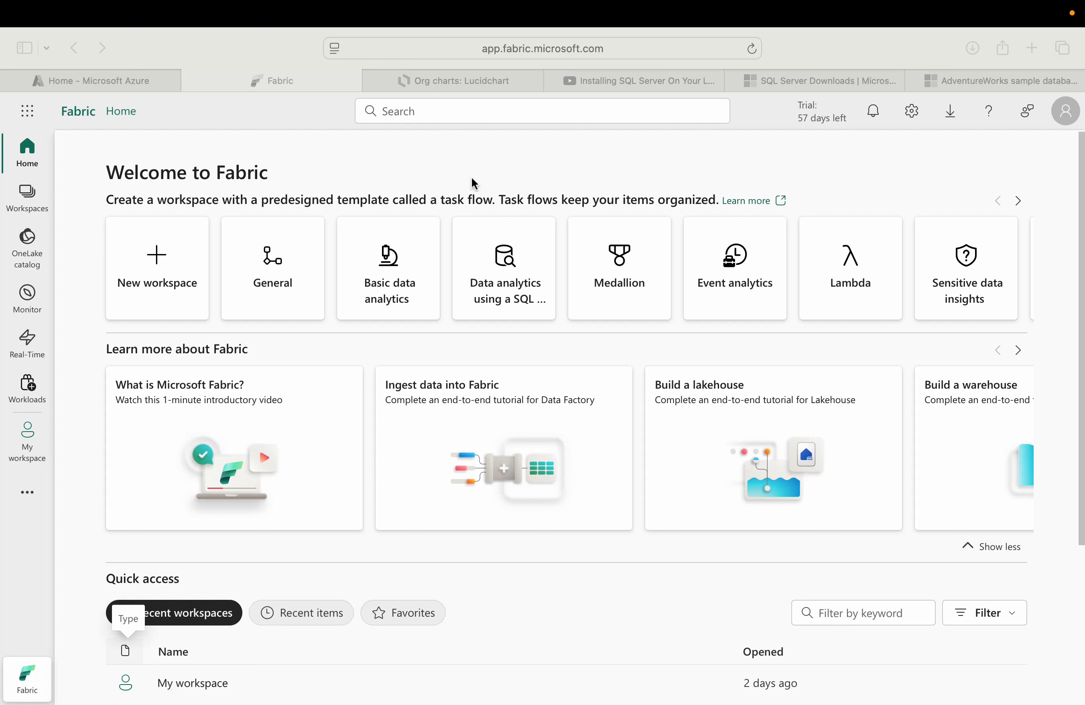
pyautogui.click(633, 288)
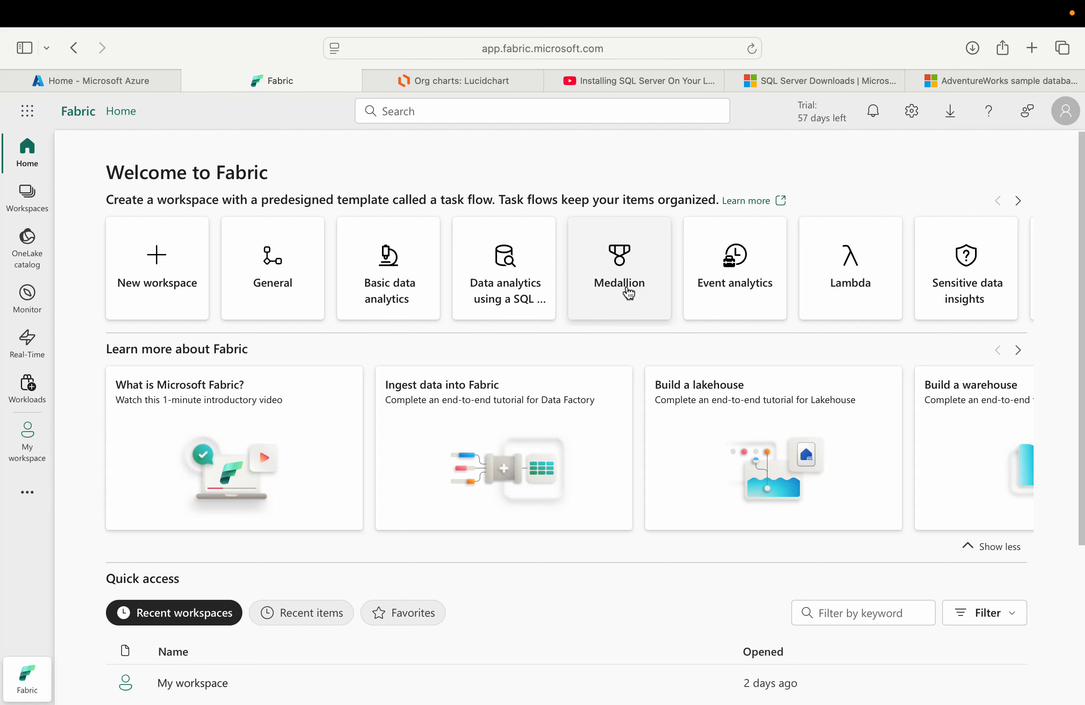
pyautogui.click(633, 280)
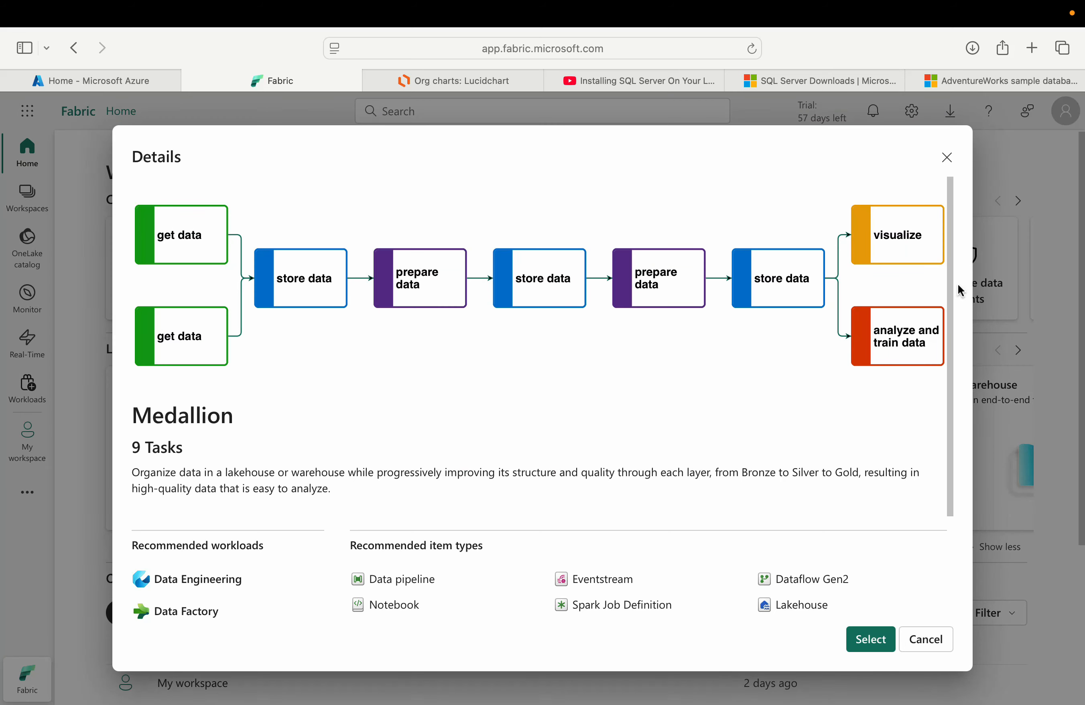
pyautogui.click(870, 639)
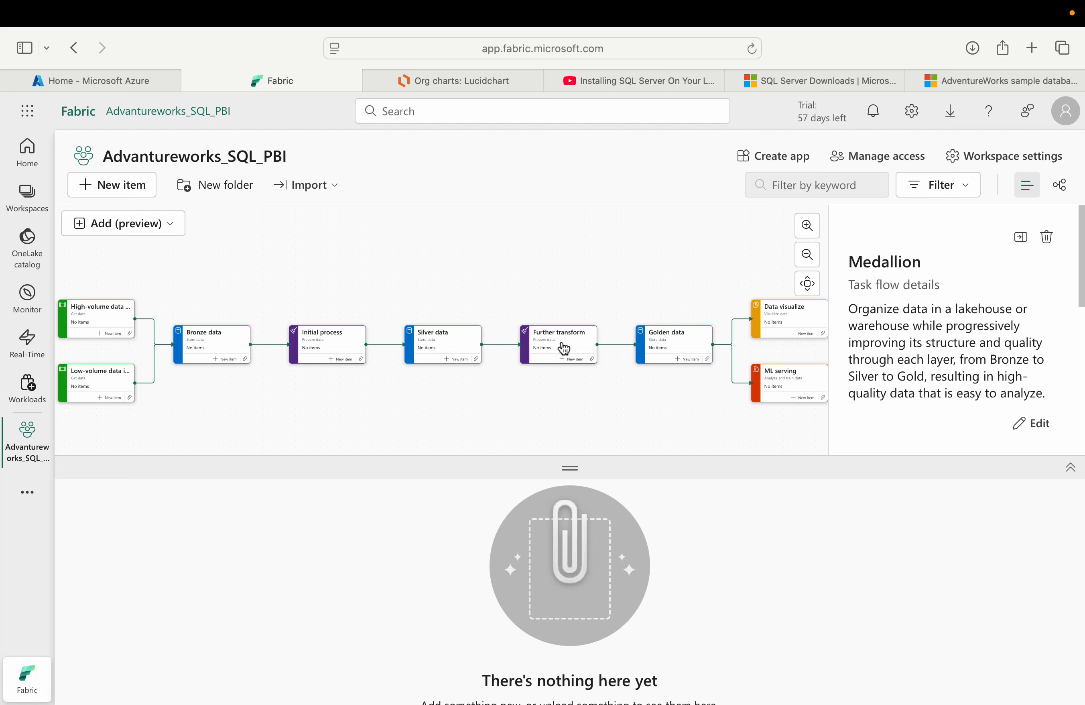
# Step: Delete the ML serving task from the Medallion task flow
pyautogui.scroll(1, 696, 349)
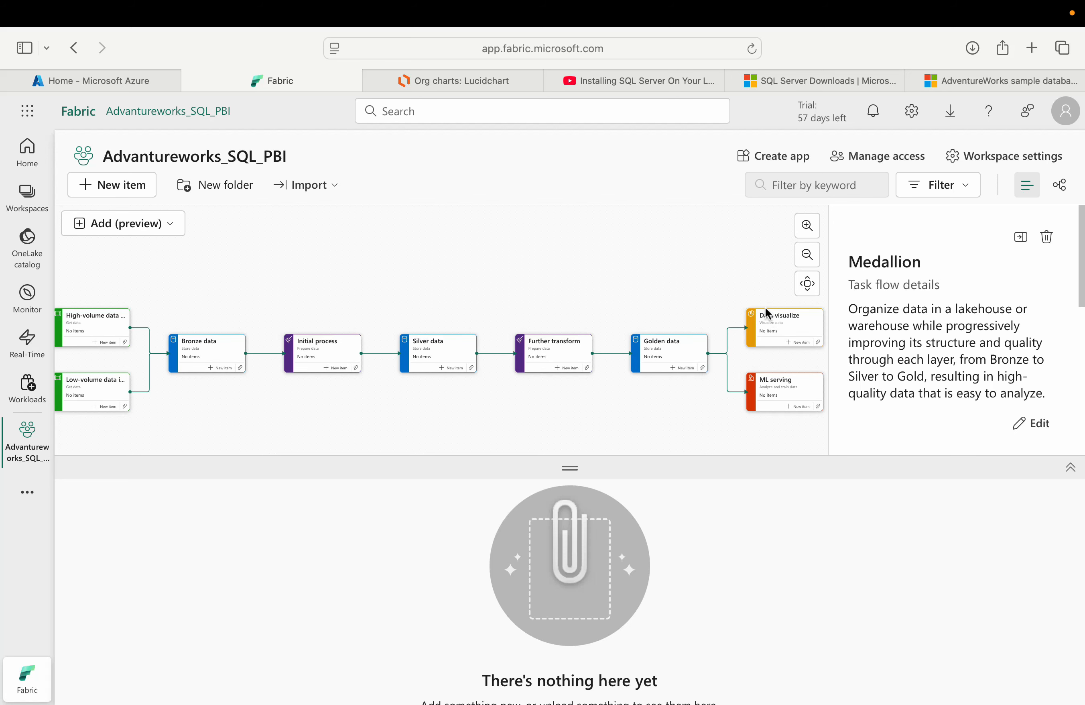
pyautogui.scroll(1, 787, 326)
pyautogui.hscroll(1, 784, 320)
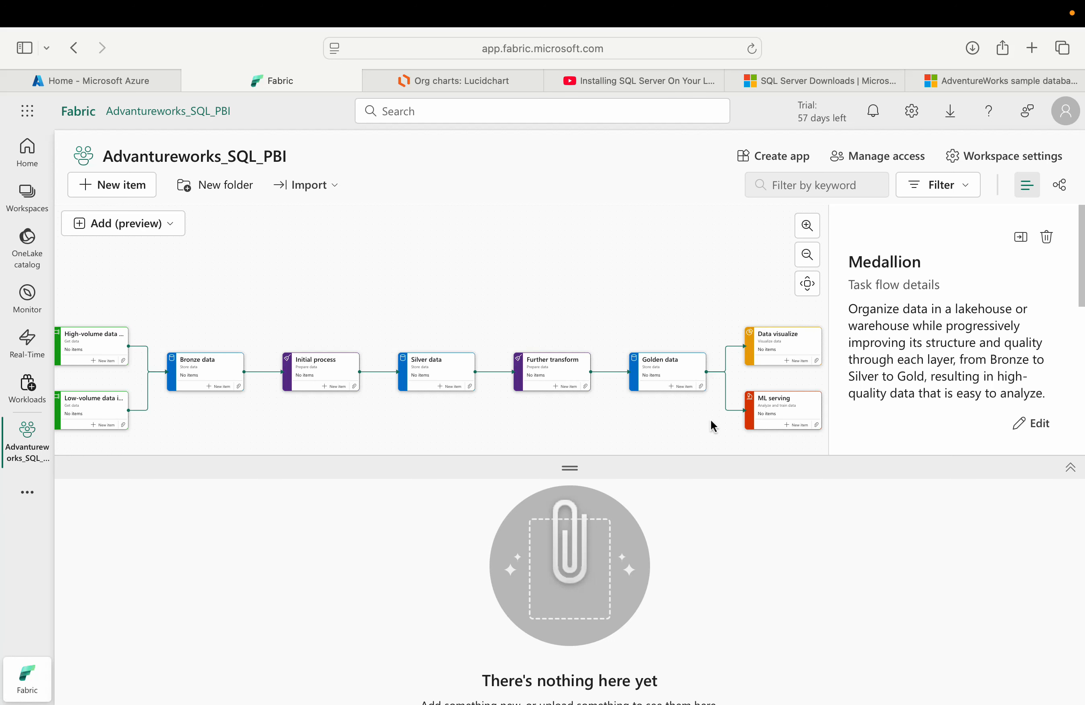
pyautogui.click(780, 410)
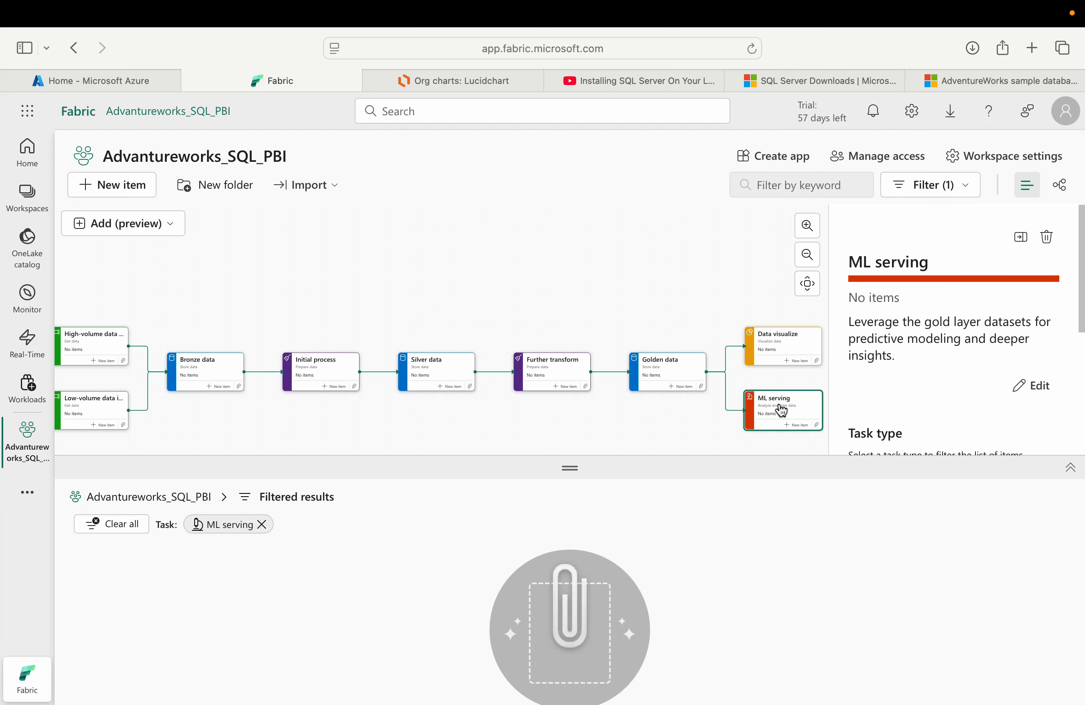
pyautogui.press('Delete')
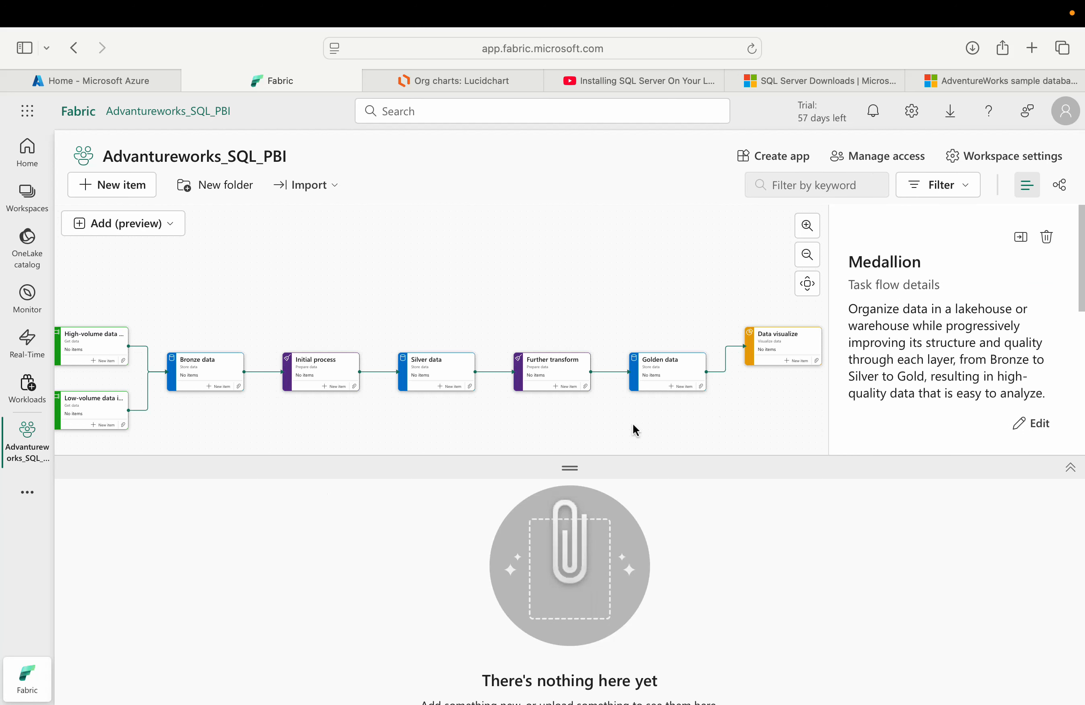
# Step: Create a new lakehouse named bronze_layer under the Bronze data task
pyautogui.click(807, 283)
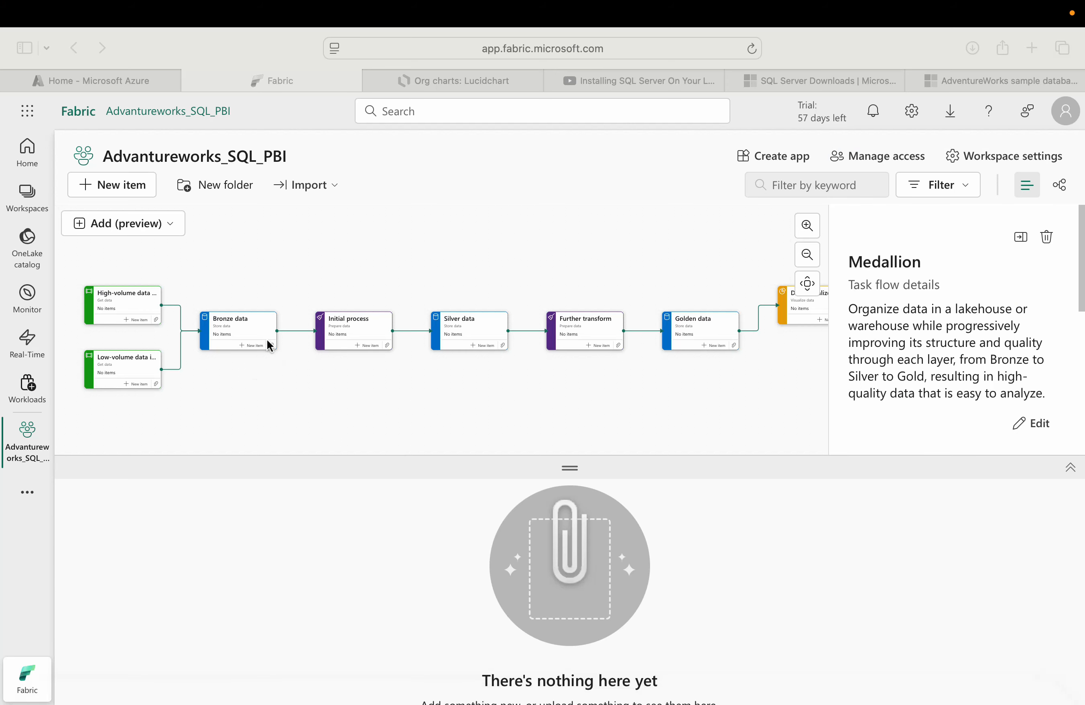
pyautogui.click(253, 346)
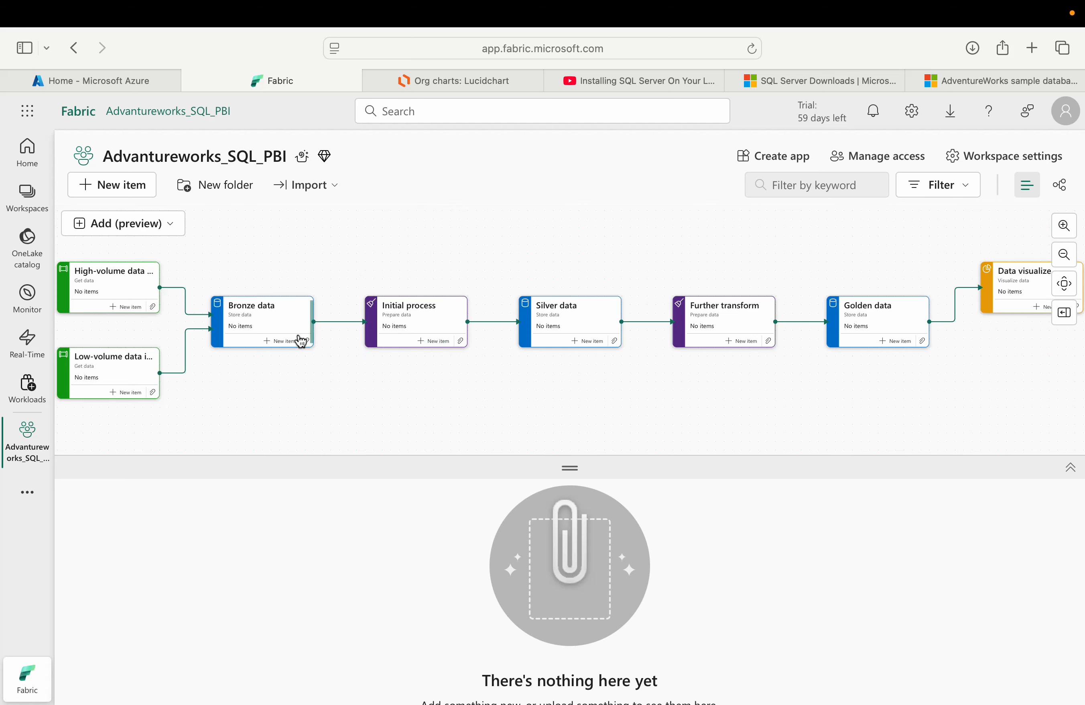
pyautogui.click(280, 341)
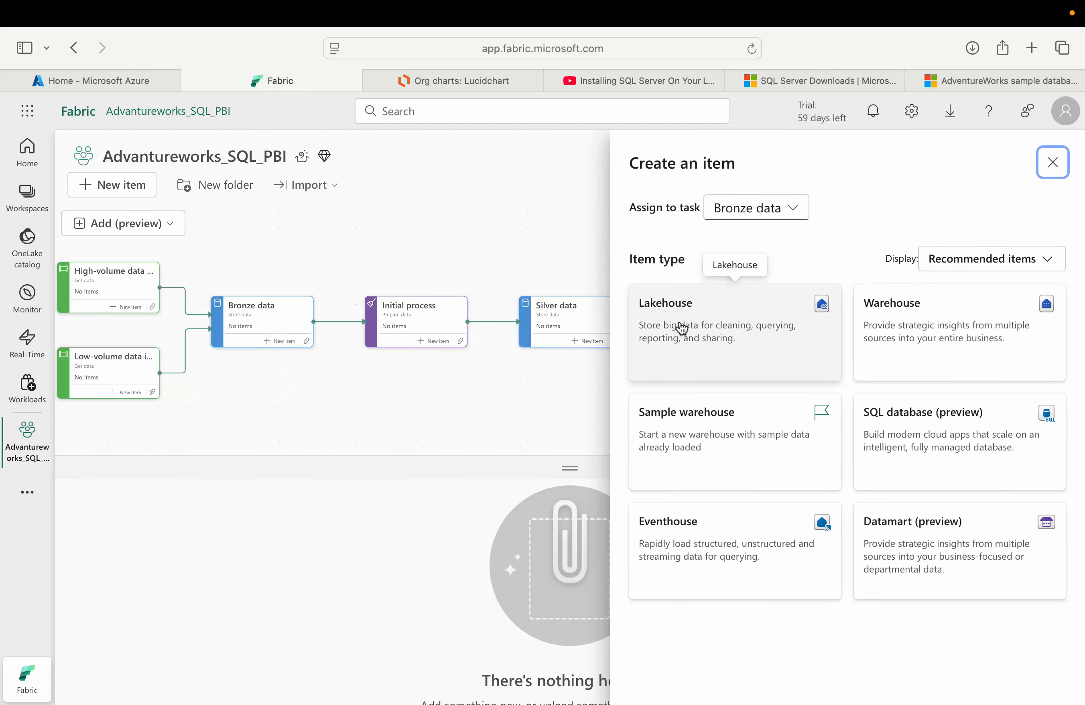
pyautogui.click(742, 330)
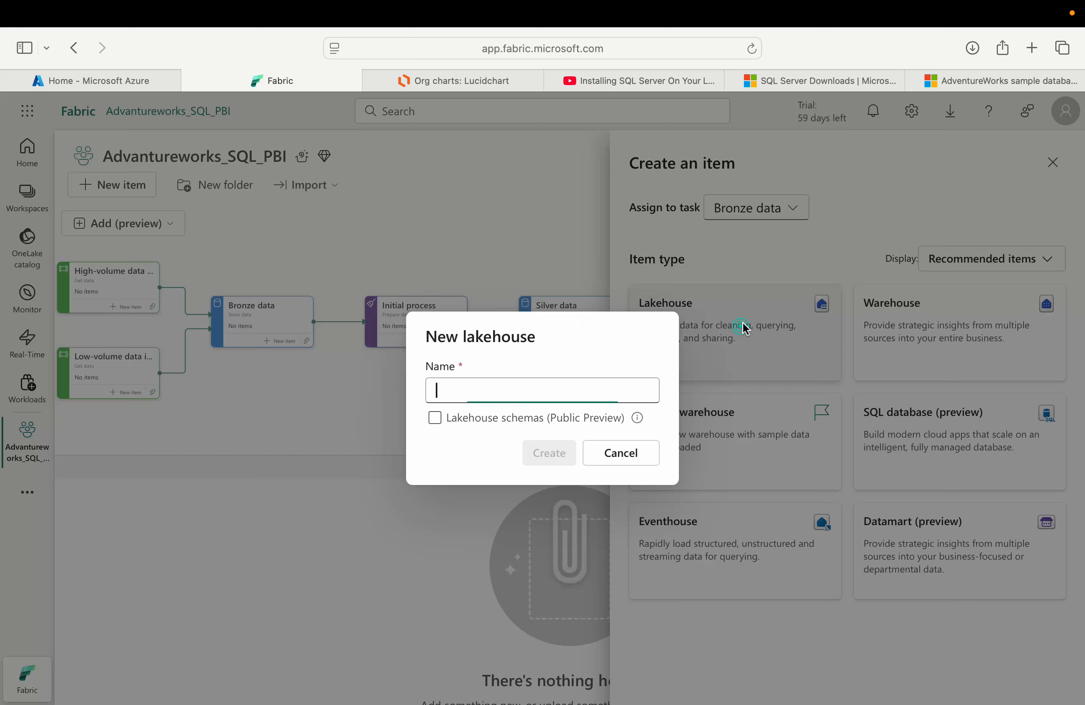
pyautogui.click(536, 391)
pyautogui.write('bronze_layer')
pyautogui.press('Return')
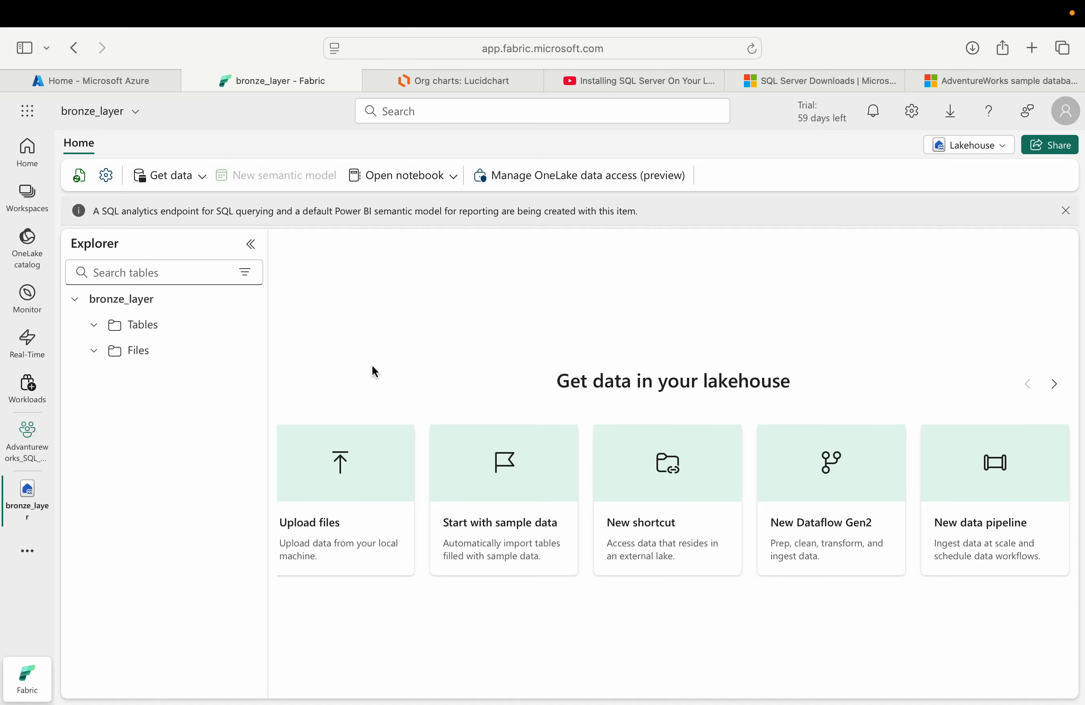
pyautogui.click(94, 351)
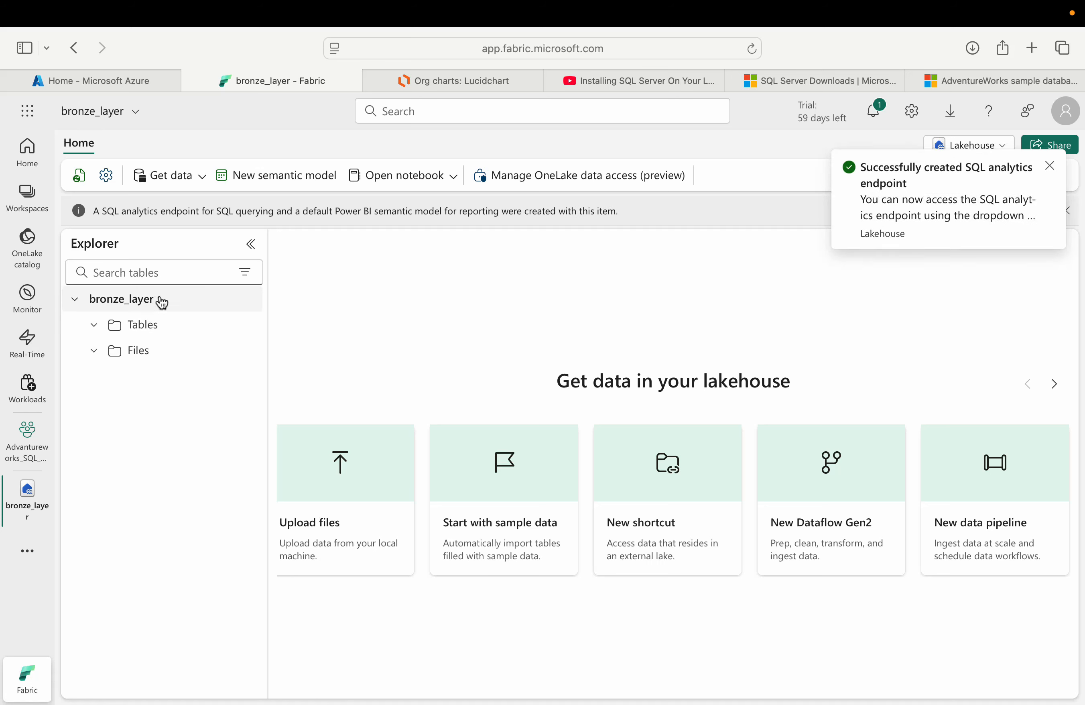
pyautogui.click(98, 327)
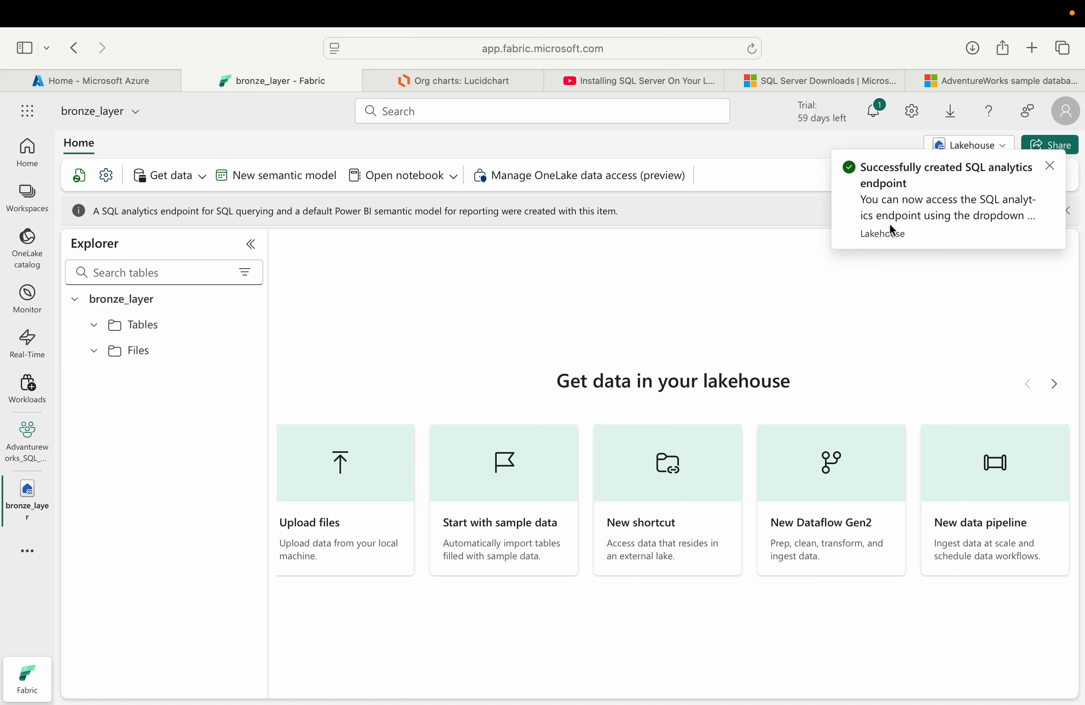
pyautogui.click(1050, 167)
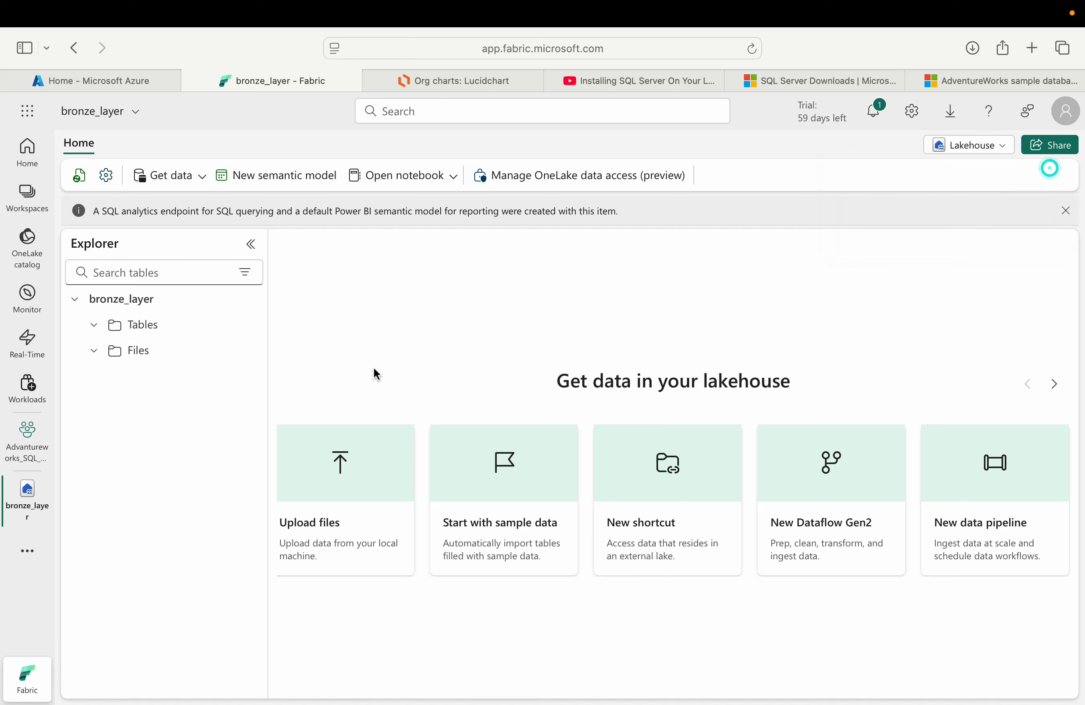
# Step: Return to the workspace and assign the bronze_layer lakehouse to the Bronze data task
pyautogui.click(27, 440)
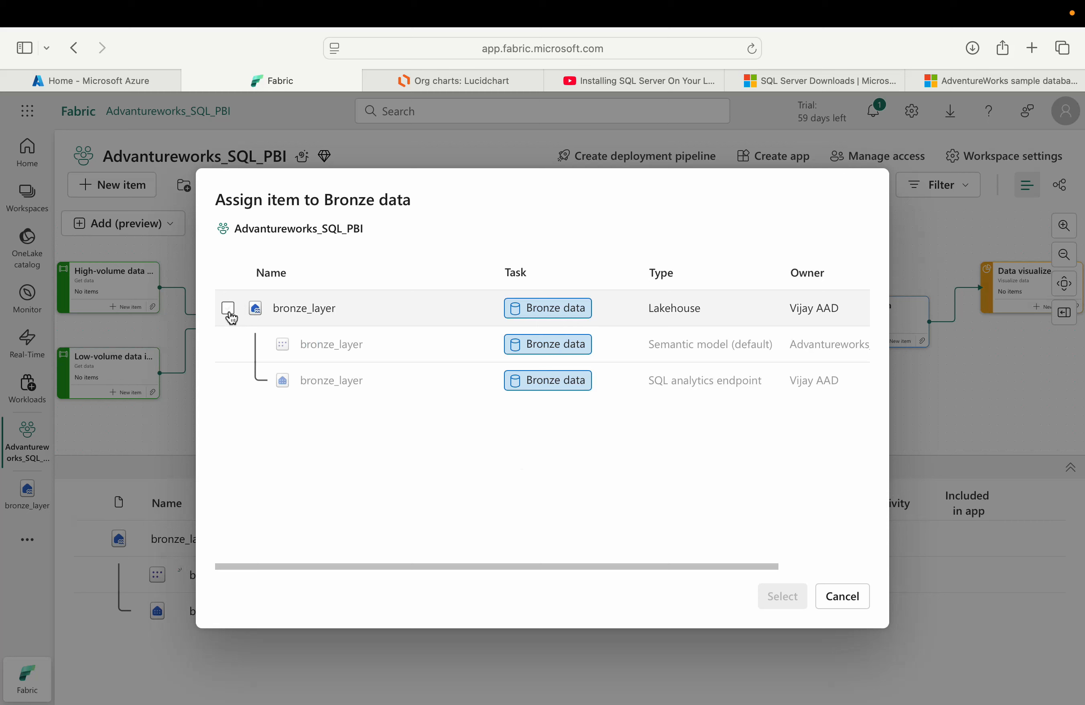
pyautogui.click(229, 309)
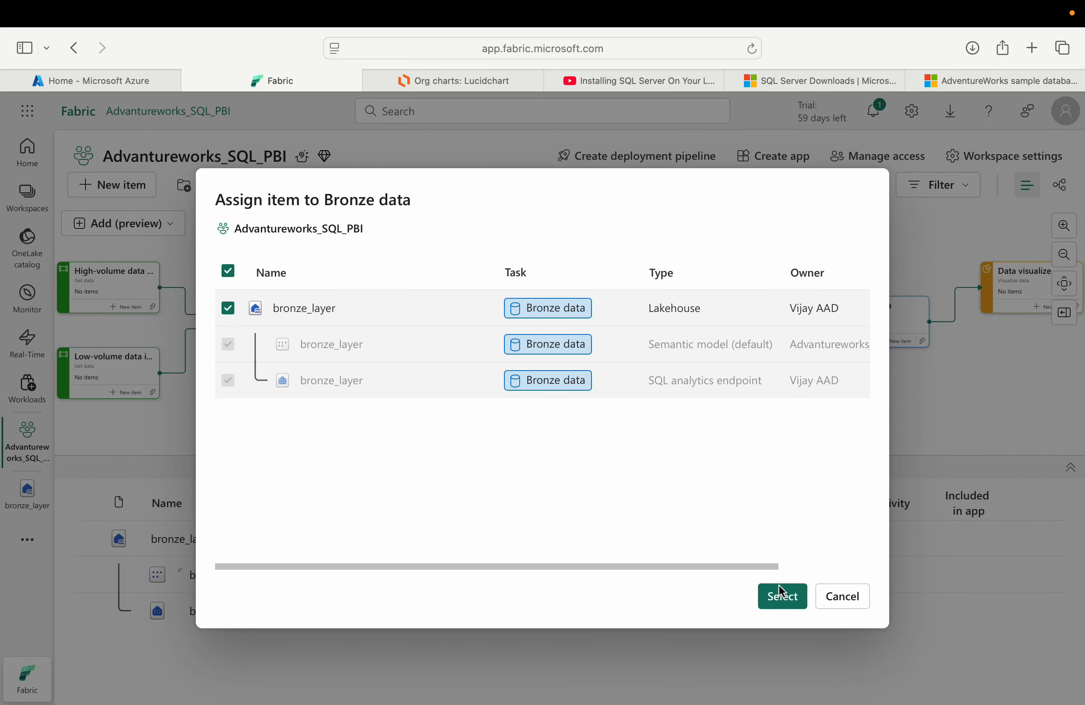
pyautogui.click(782, 595)
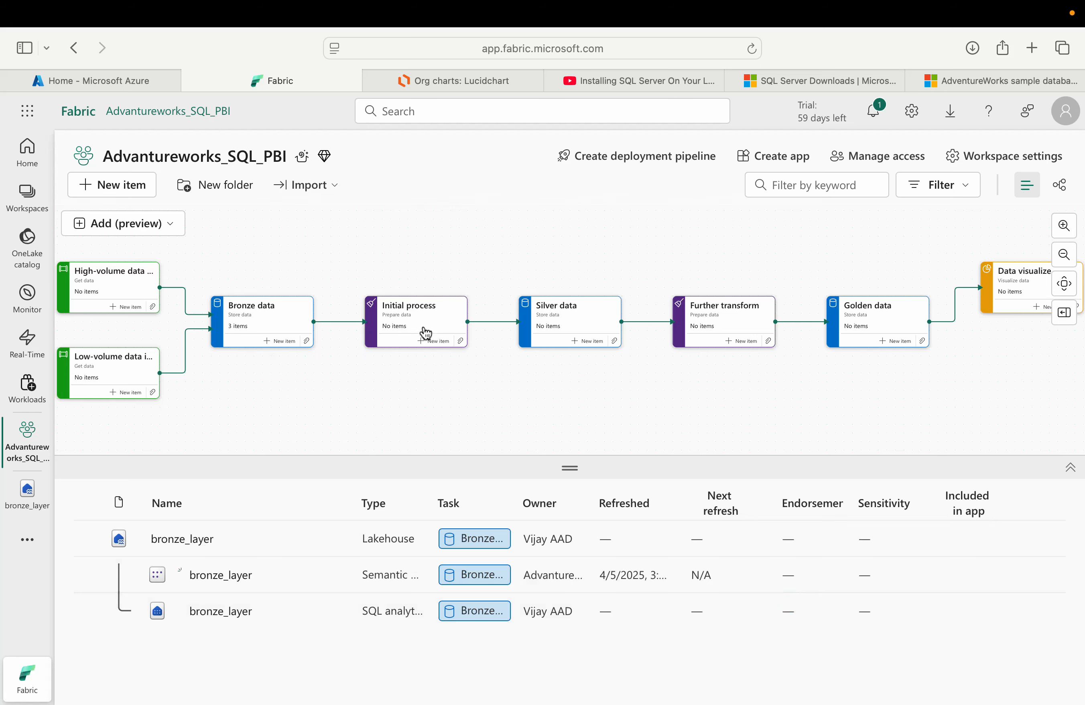
# Step: Create a new warehouse named Silver_DWH under the Silver data task
pyautogui.click(592, 346)
pyautogui.click(592, 343)
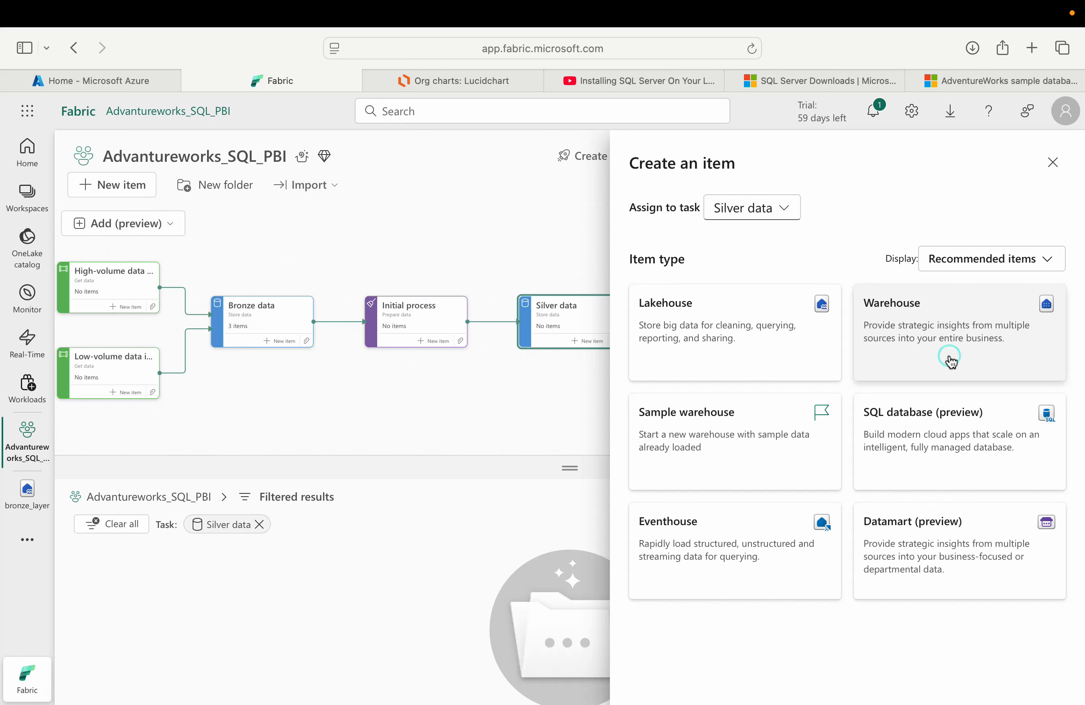
pyautogui.click(956, 346)
pyautogui.click(585, 358)
pyautogui.write('S')
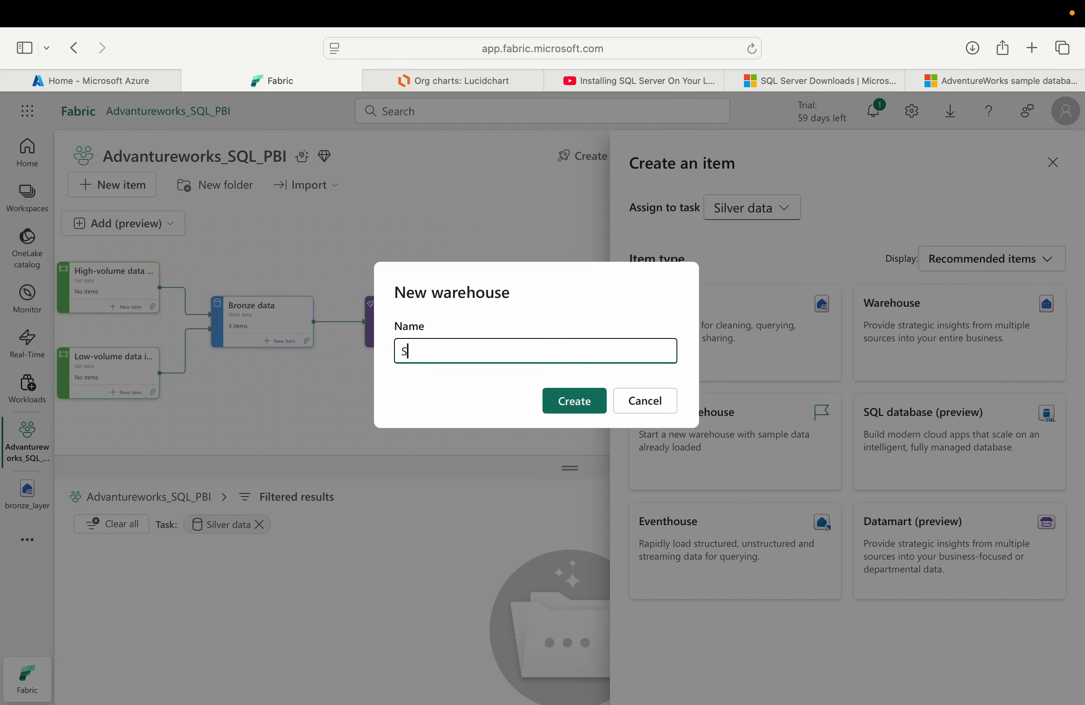
pyautogui.write('ilver_DWH')
pyautogui.click(589, 393)
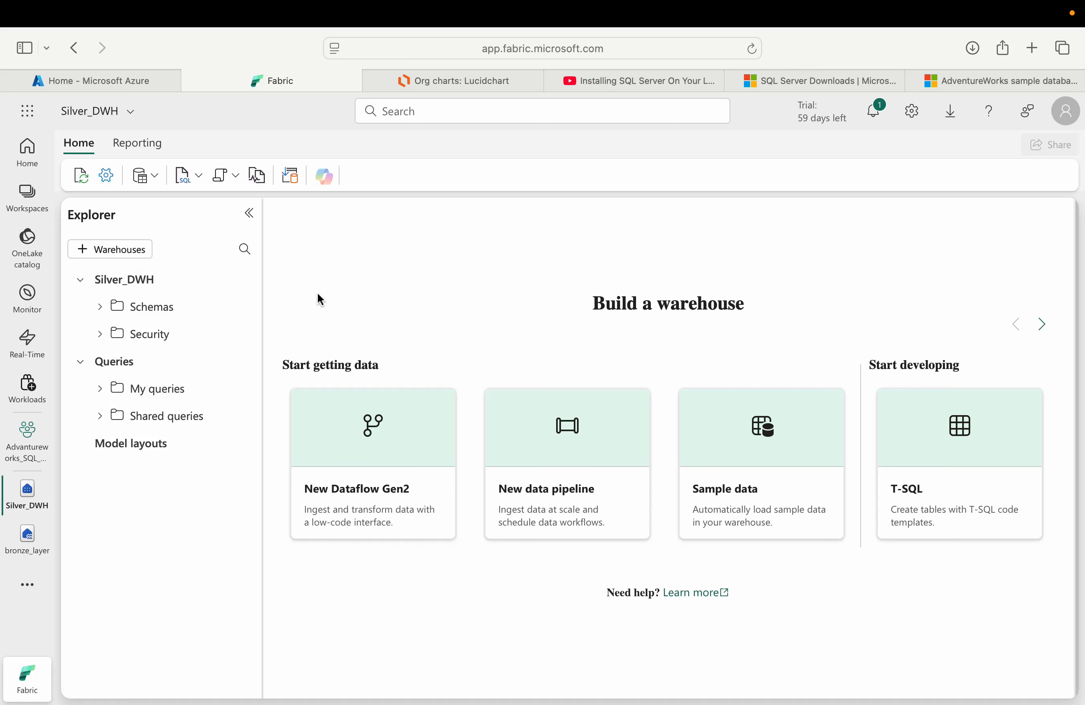
# Step: Return to the workspace and assign the Silver_DWH warehouse to the Silver data task
pyautogui.click(101, 308)
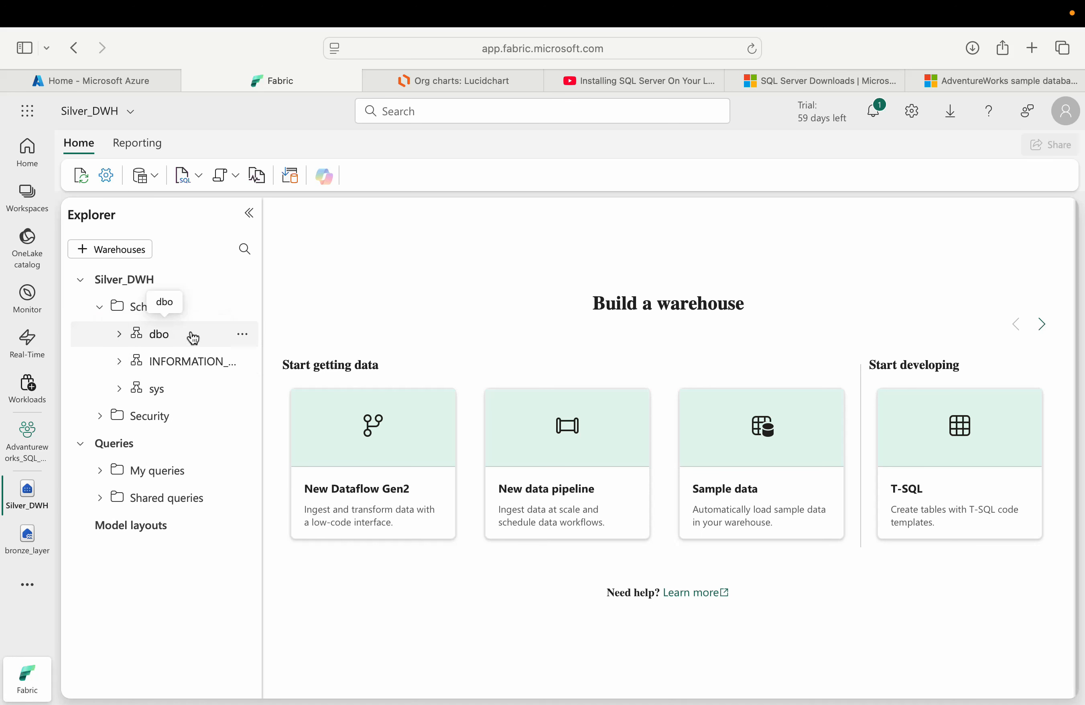
pyautogui.click(18, 441)
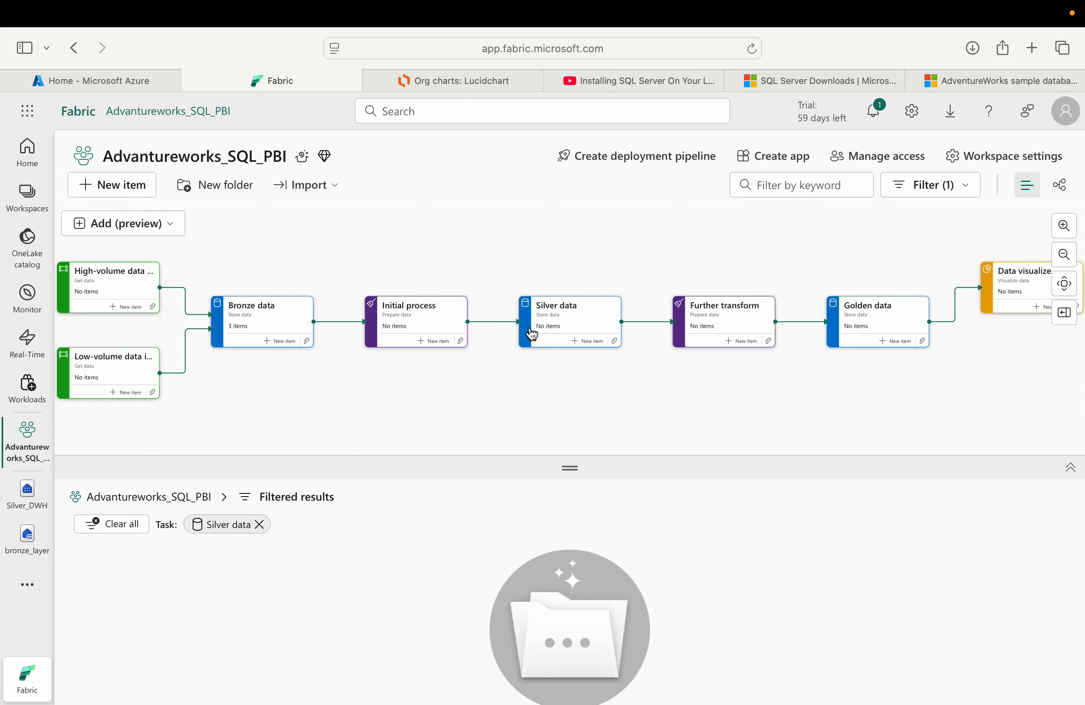
pyautogui.click(615, 341)
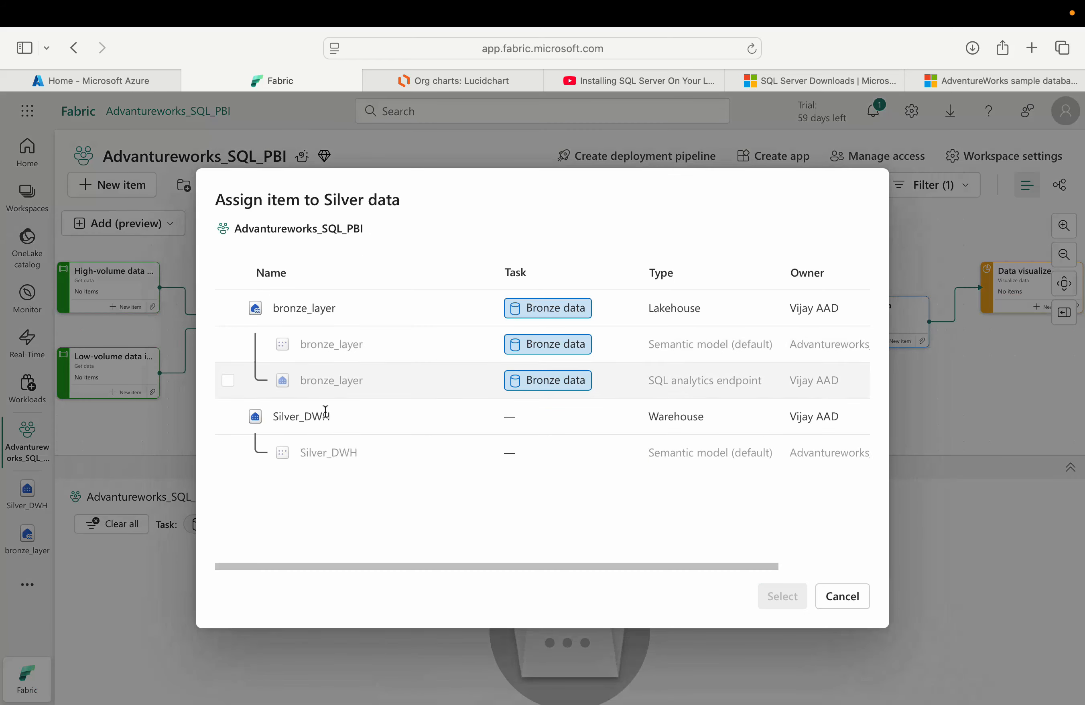
pyautogui.click(230, 423)
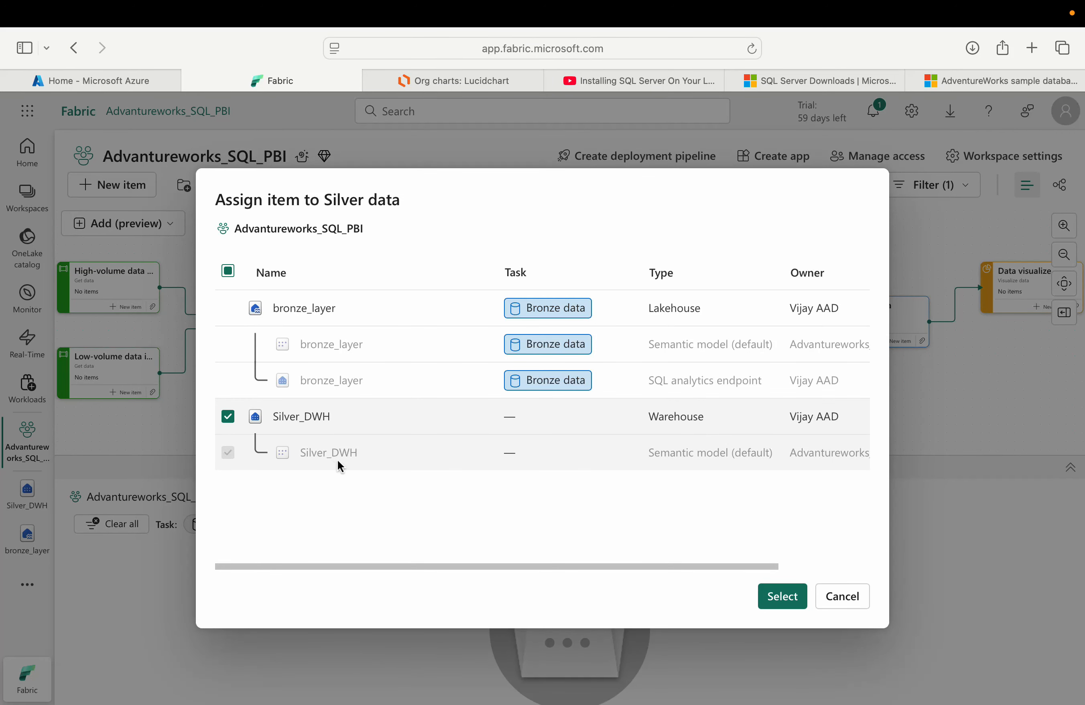
pyautogui.click(780, 596)
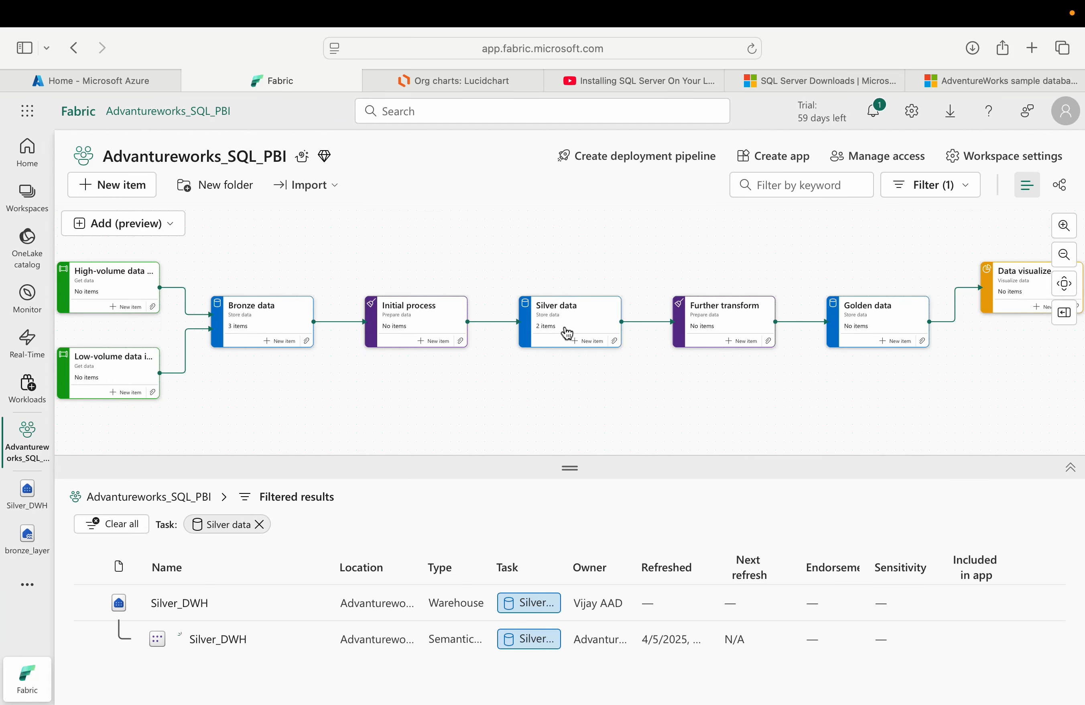
# Step: Create a new warehouse named Gold_DWH under the Golden data task
pyautogui.click(751, 341)
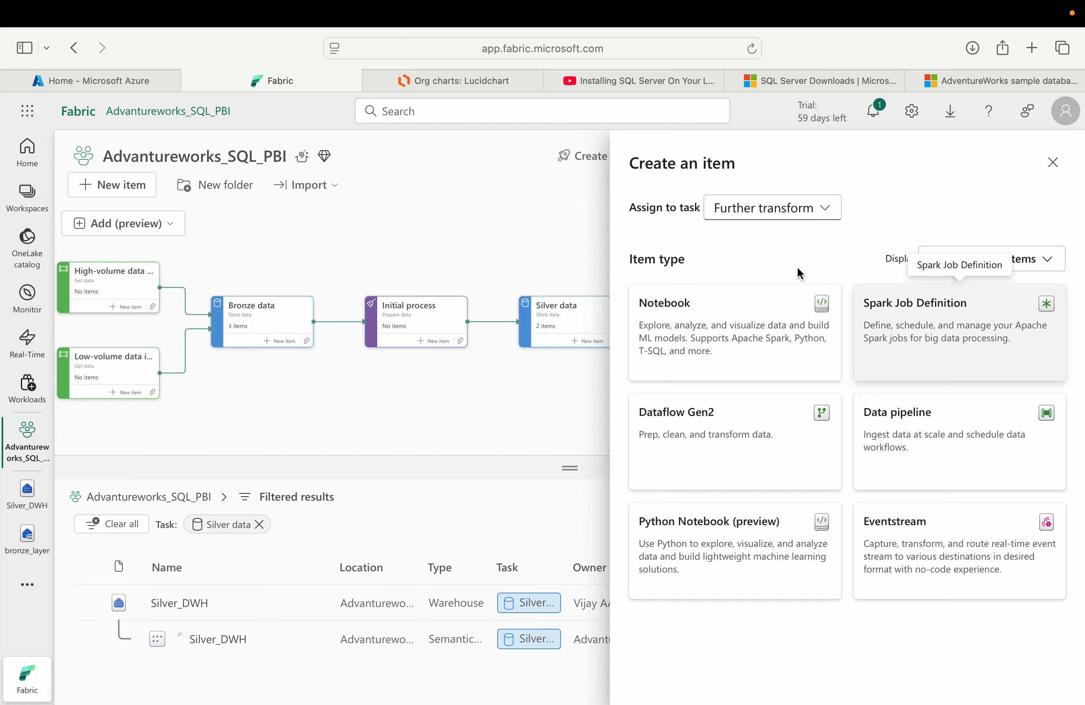
pyautogui.press('Escape')
pyautogui.click(900, 341)
pyautogui.click(901, 319)
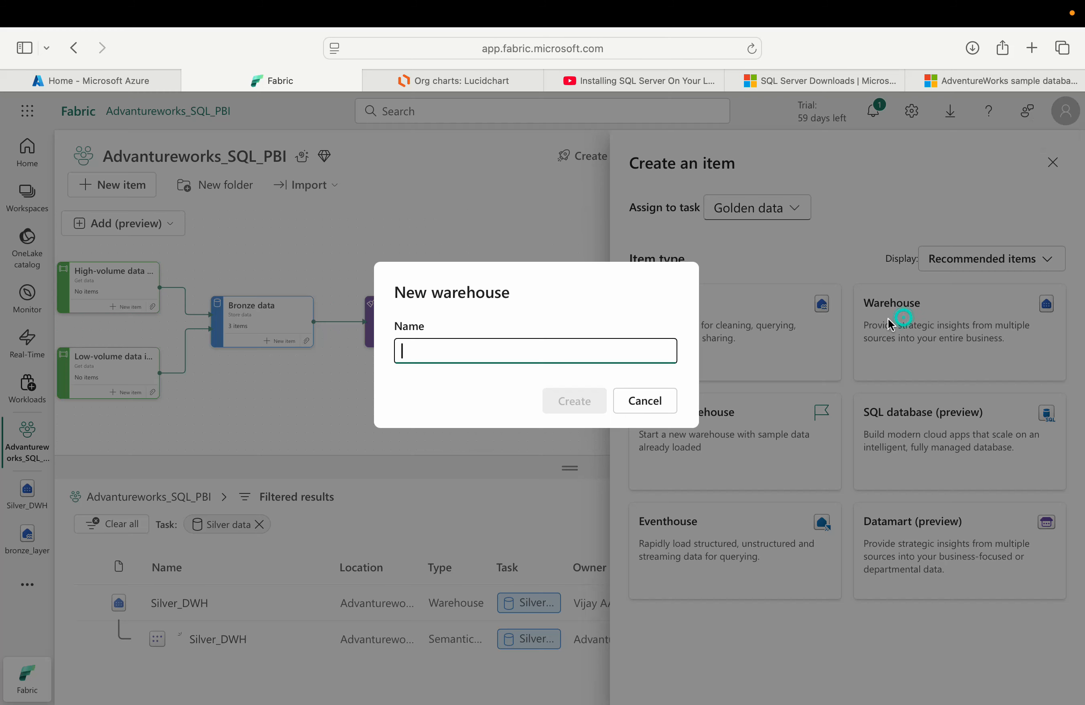
pyautogui.write('Gold_DWH')
pyautogui.click(573, 401)
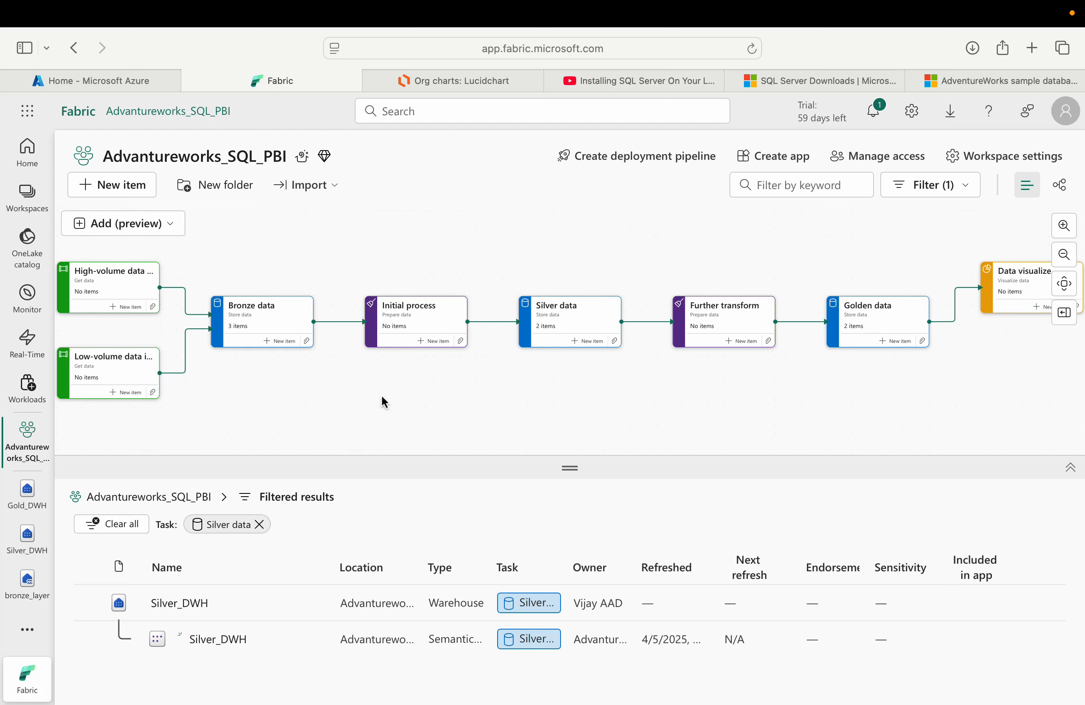
# Step: Delete the Initial process and Further transform tasks from the task flow
pyautogui.click(423, 323)
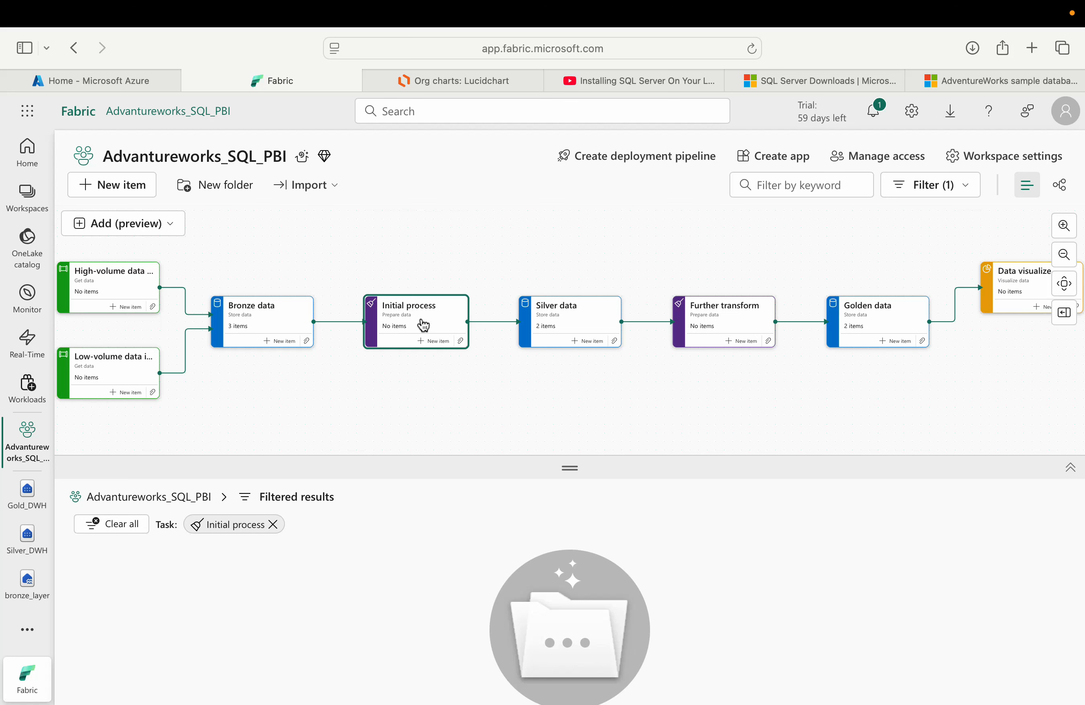
pyautogui.press('Delete')
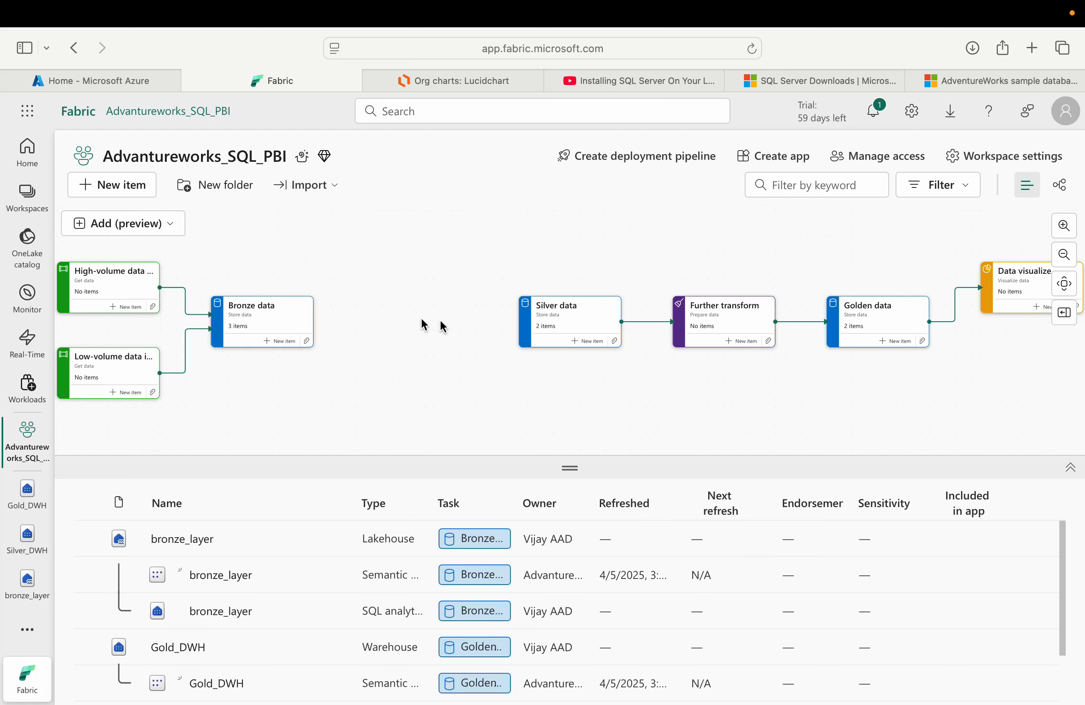
pyautogui.click(721, 331)
pyautogui.press('Delete')
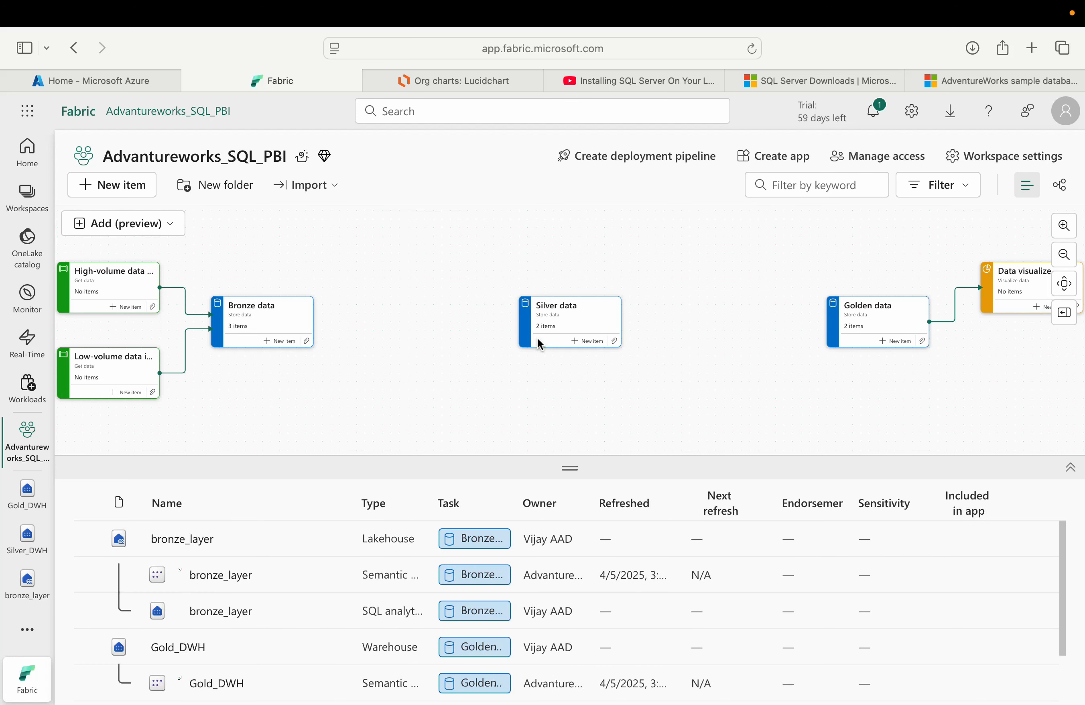
# Step: Connect Bronze data to Silver data and Silver data to Golden data in the task flow
pyautogui.click(297, 329)
pyautogui.moveTo(312, 329); pyautogui.dragTo(447, 334)
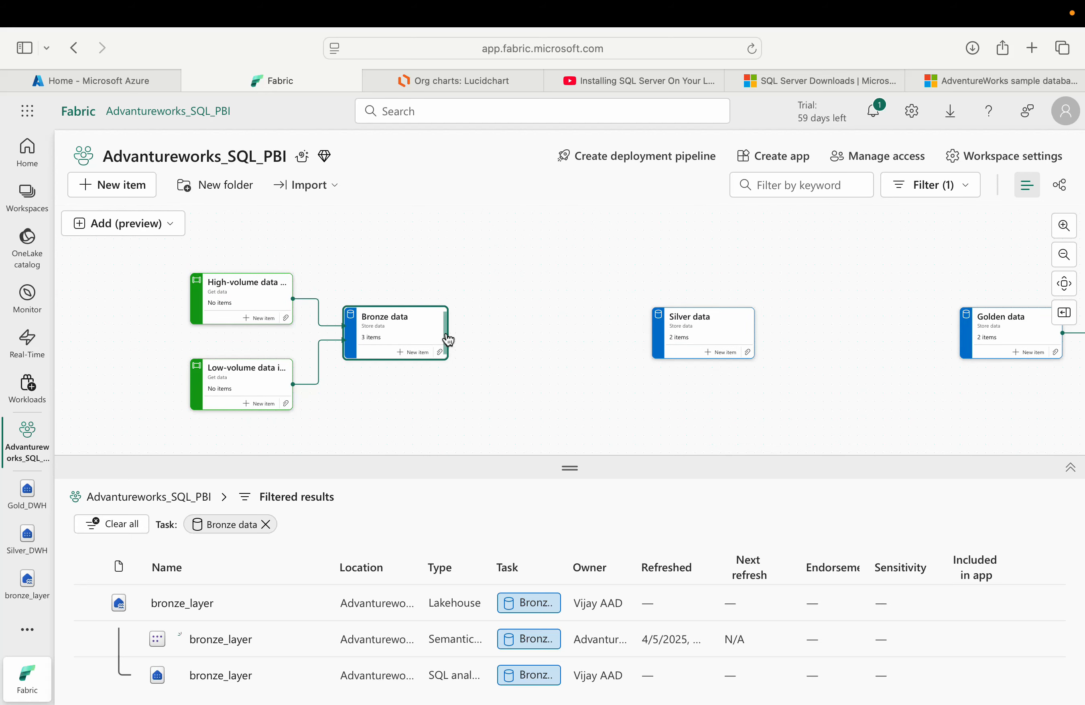
pyautogui.moveTo(898, 322); pyautogui.dragTo(856, 319)
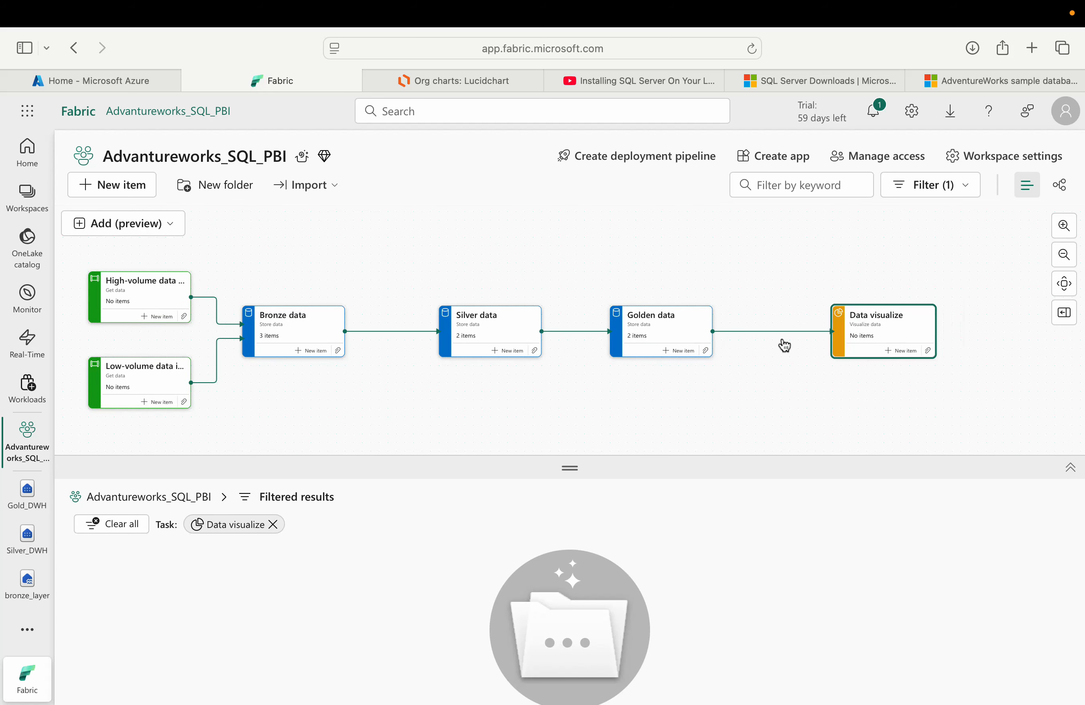
# Step: Compare the Golden data task's items and the task flow against the reference architecture diagram image
pyautogui.click(661, 338)
pyautogui.moveTo(569, 471); pyautogui.dragTo(570, 435)
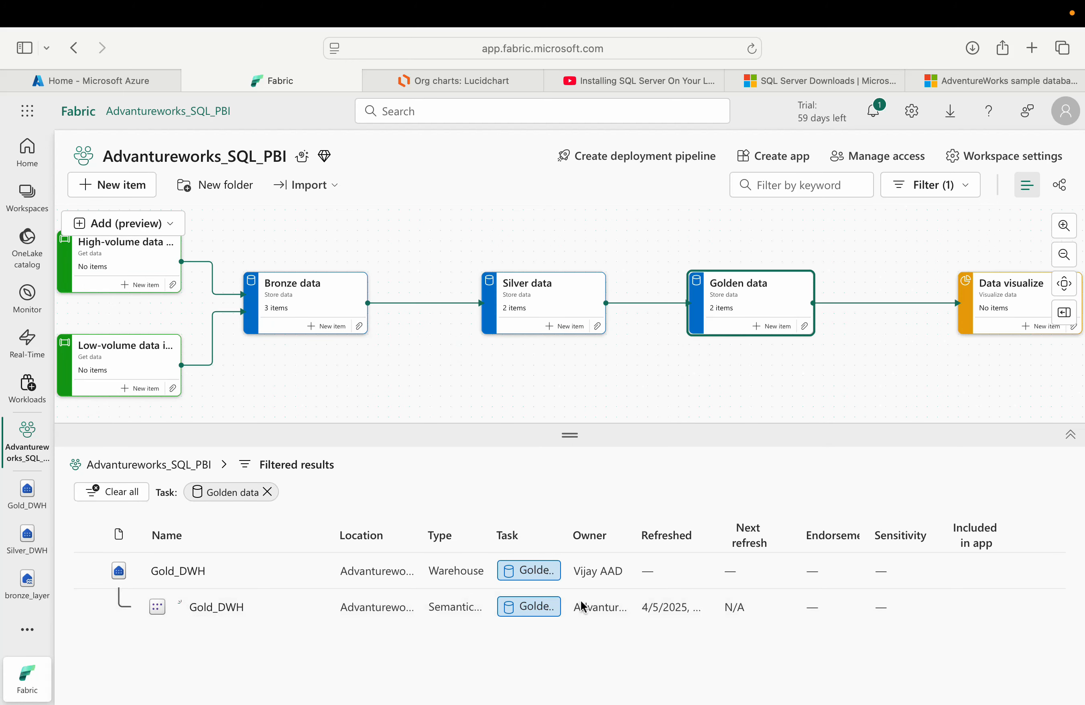
pyautogui.press('super+Tab')
pyautogui.press('super+Tab')
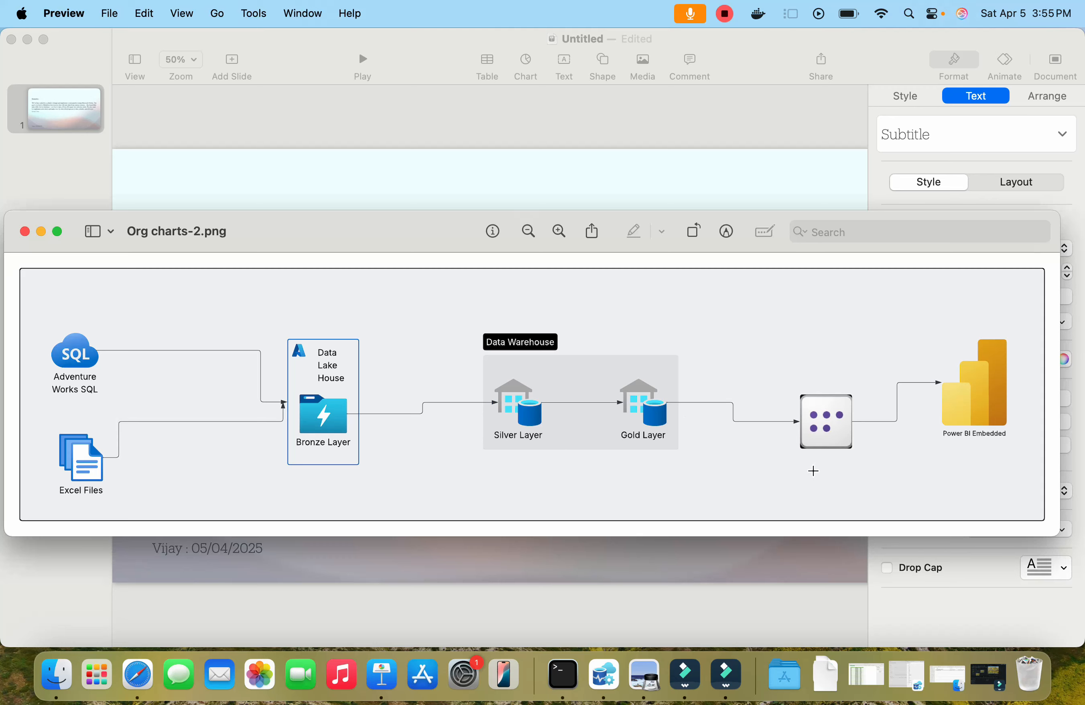
pyautogui.press('super+Tab')
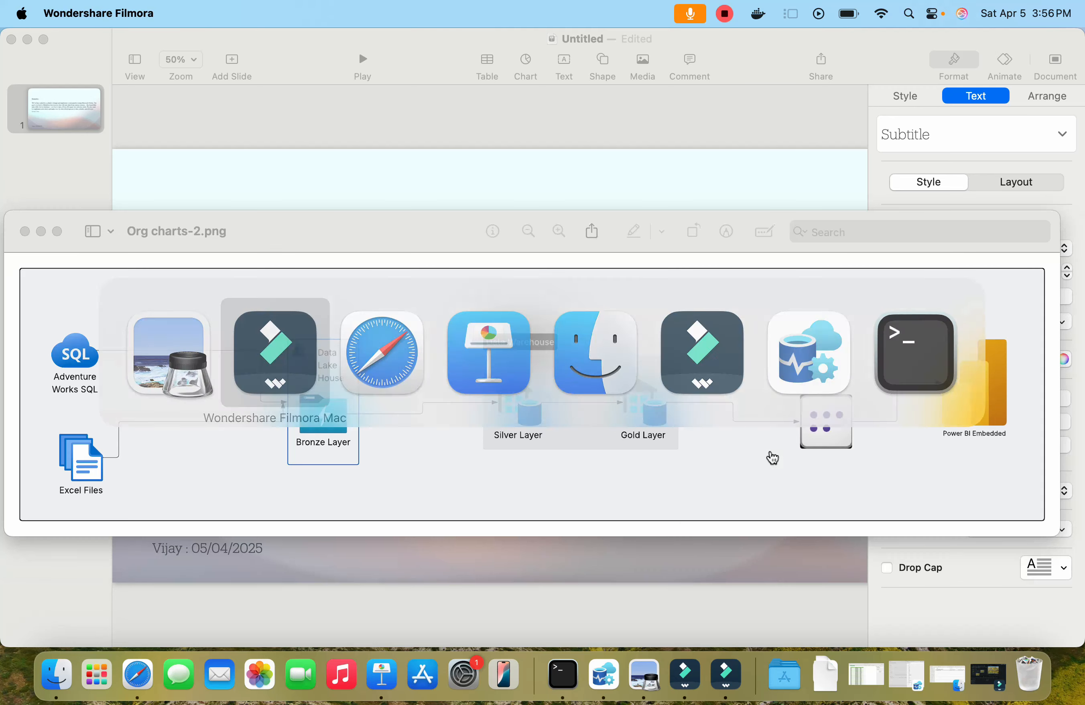
pyautogui.press('super+Tab')
pyautogui.press('super+Tab')
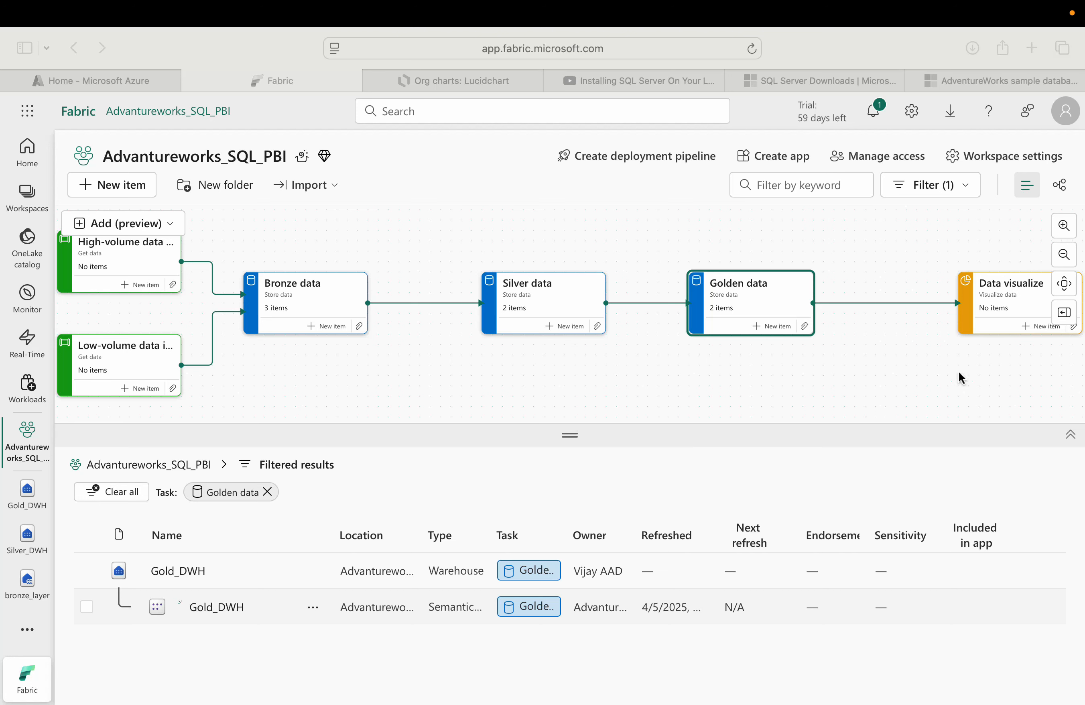
# Step: Open the Gold_DWH warehouse from the Golden data task's item list and return to the workspace
pyautogui.click(997, 286)
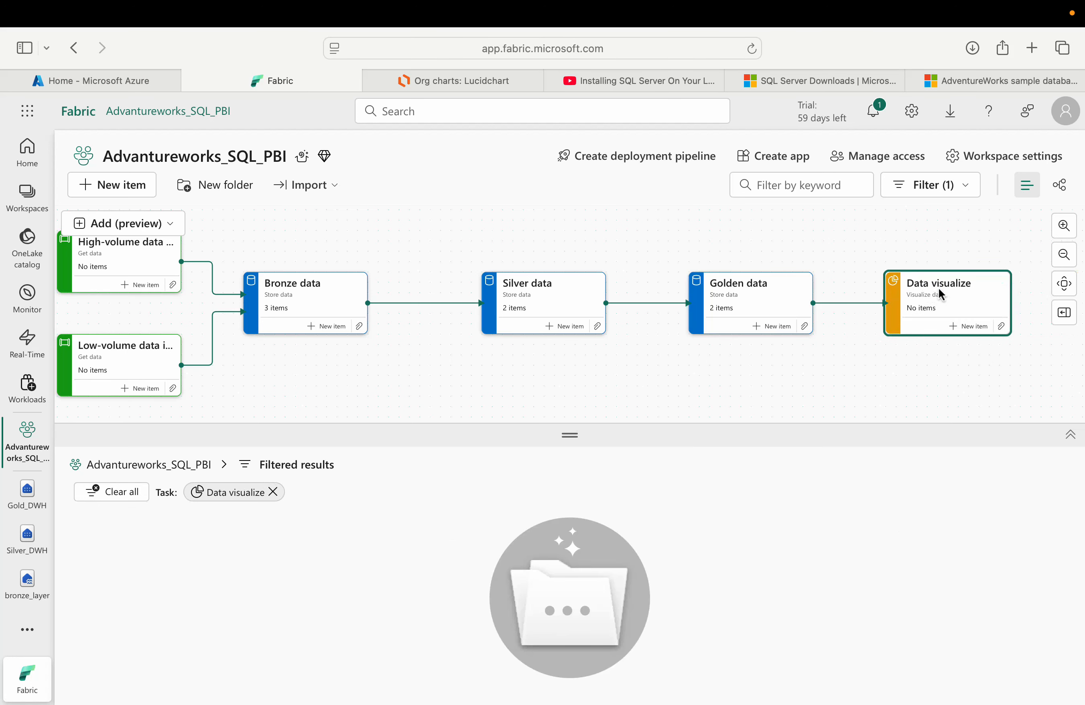
pyautogui.click(657, 371)
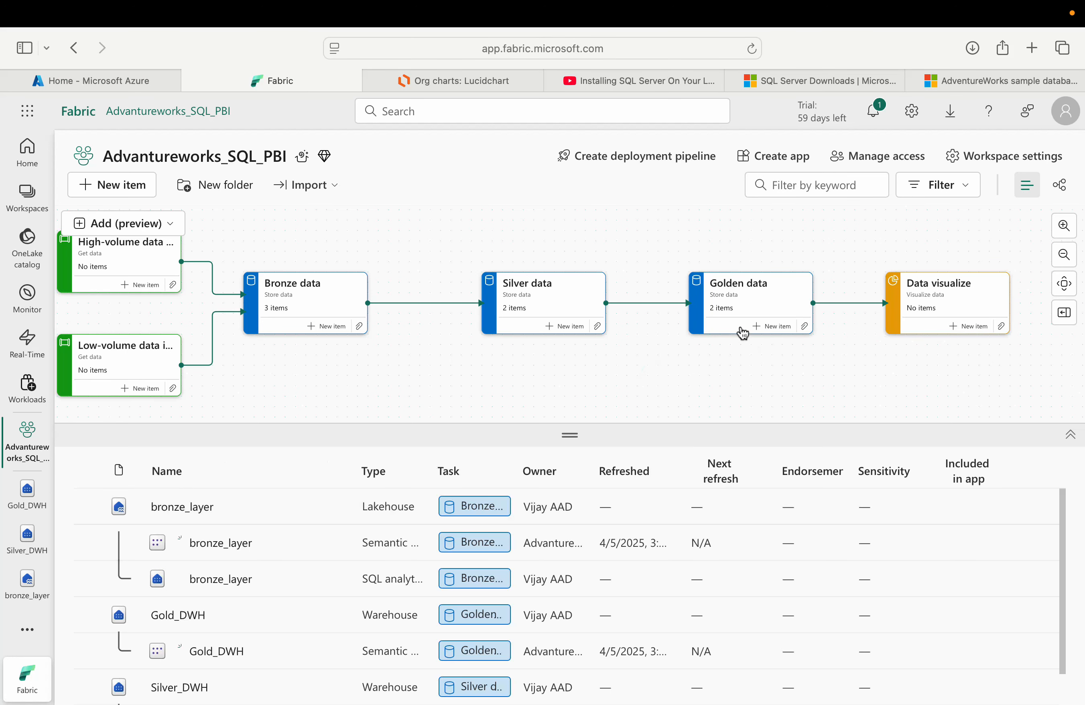
pyautogui.click(735, 299)
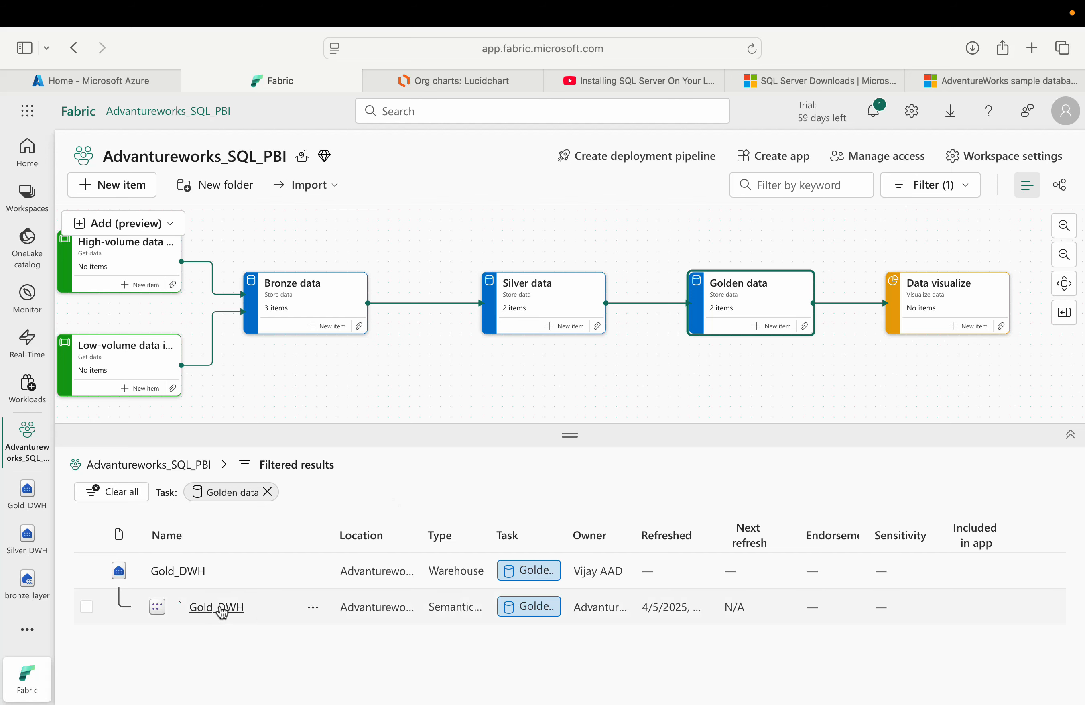
pyautogui.click(193, 571)
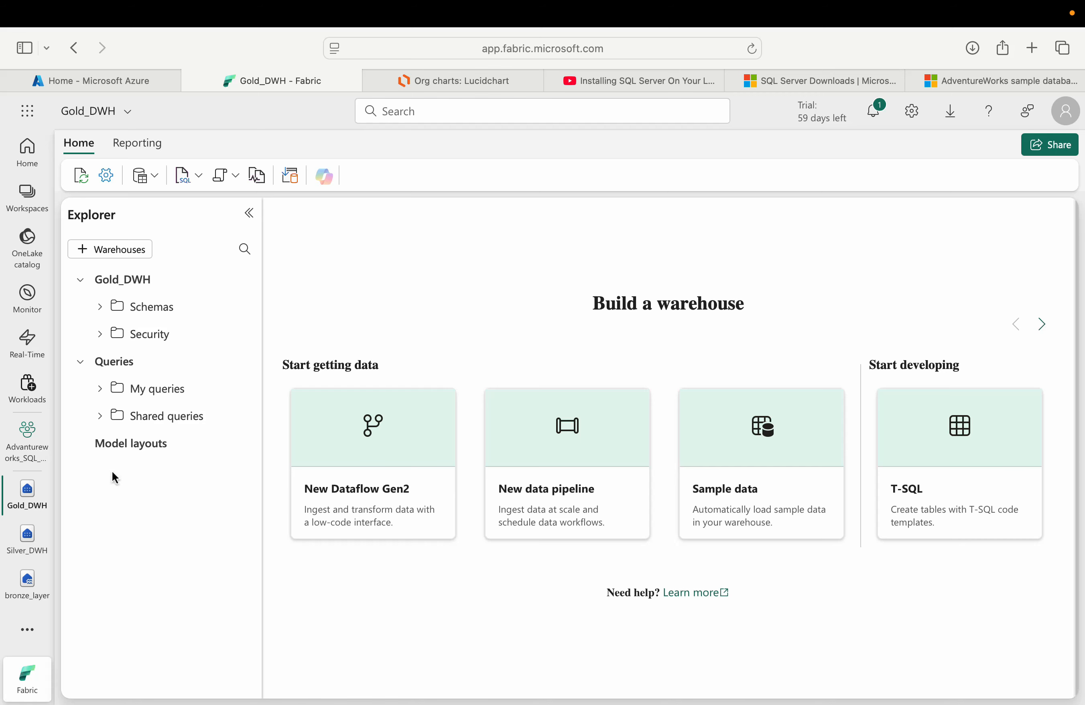
pyautogui.click(26, 443)
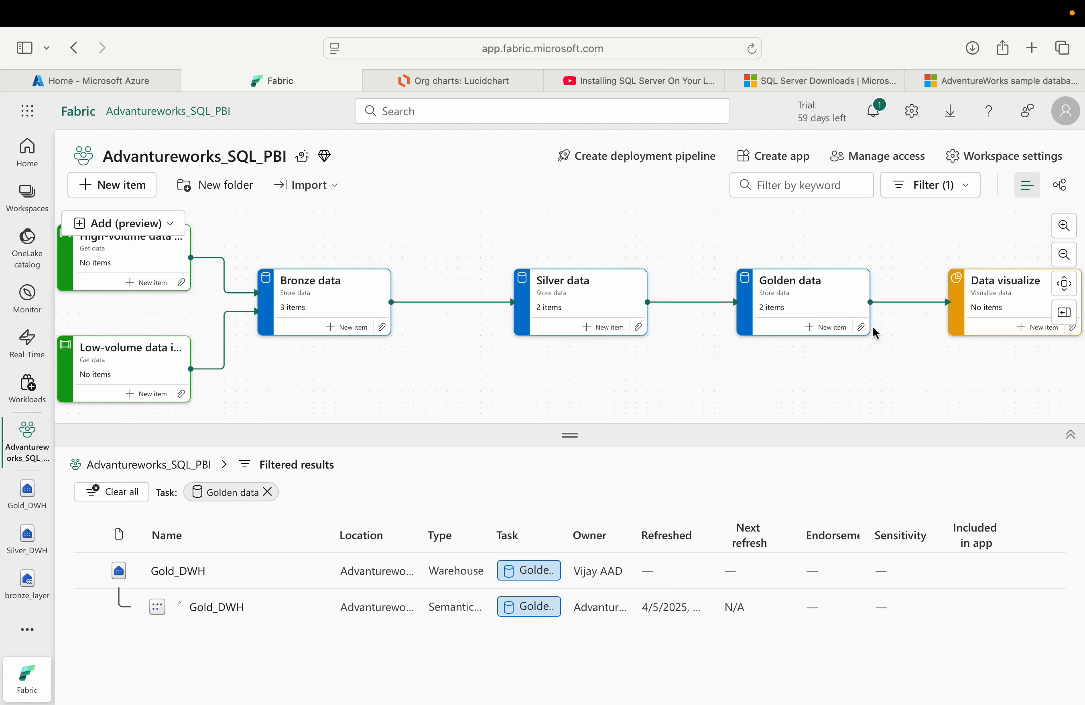
# Step: Add a Prepare data task to the task flow between Golden data and Data visualize
pyautogui.scroll(1, 869, 337)
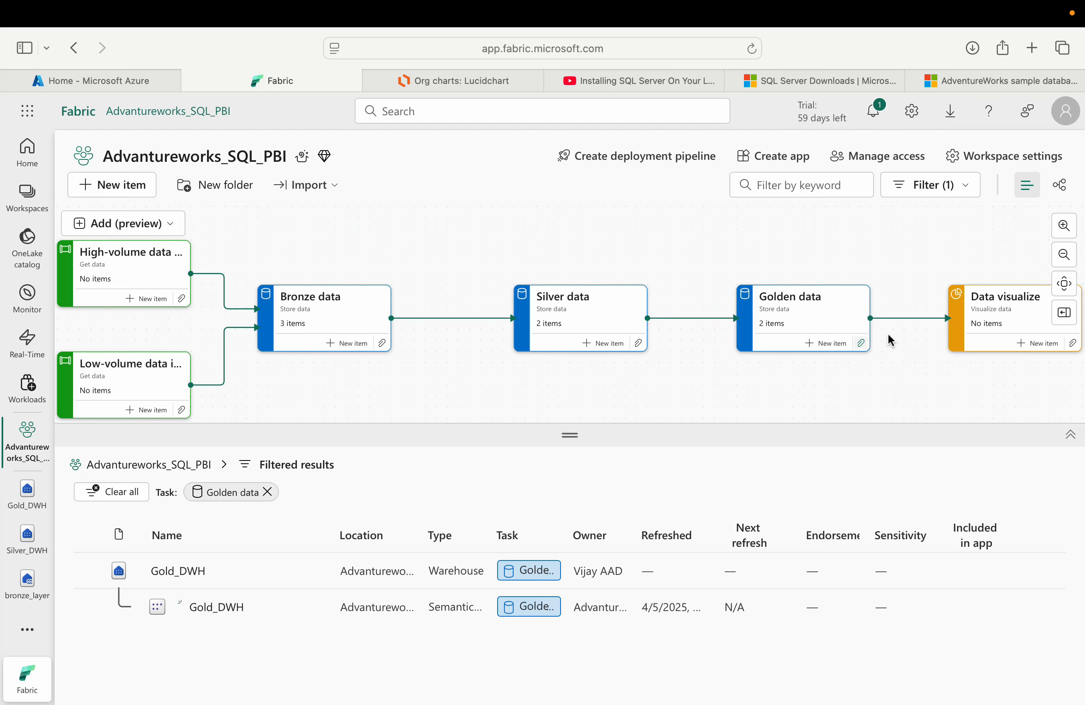
pyautogui.hscroll(2, 932, 367)
pyautogui.click(171, 225)
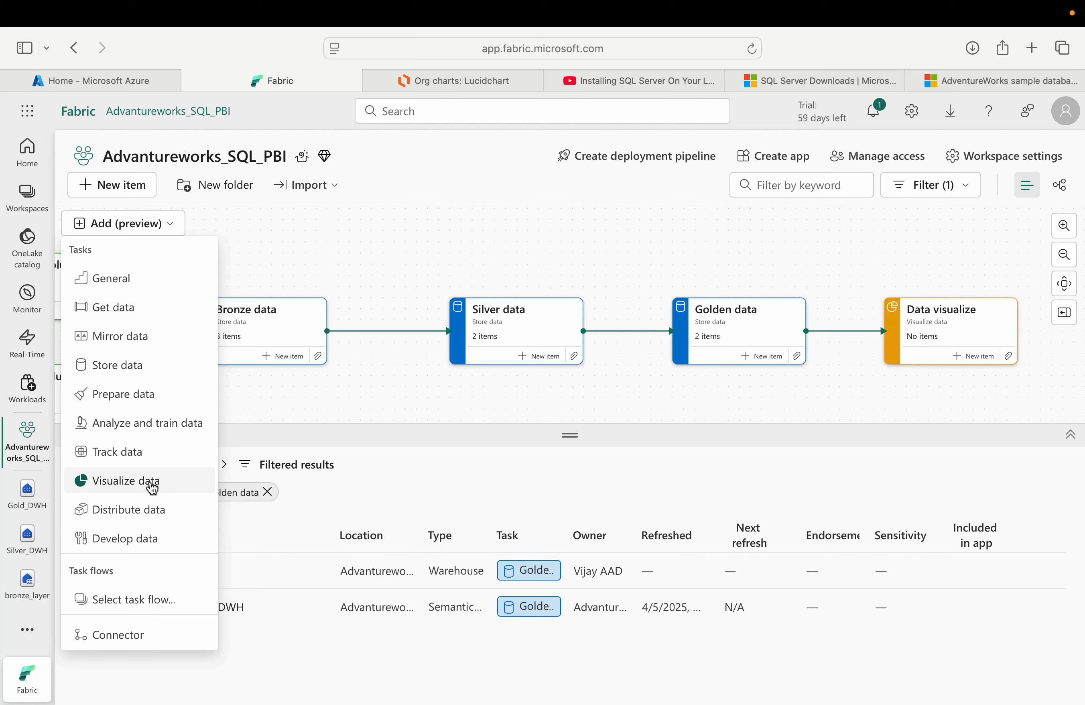
pyautogui.click(143, 394)
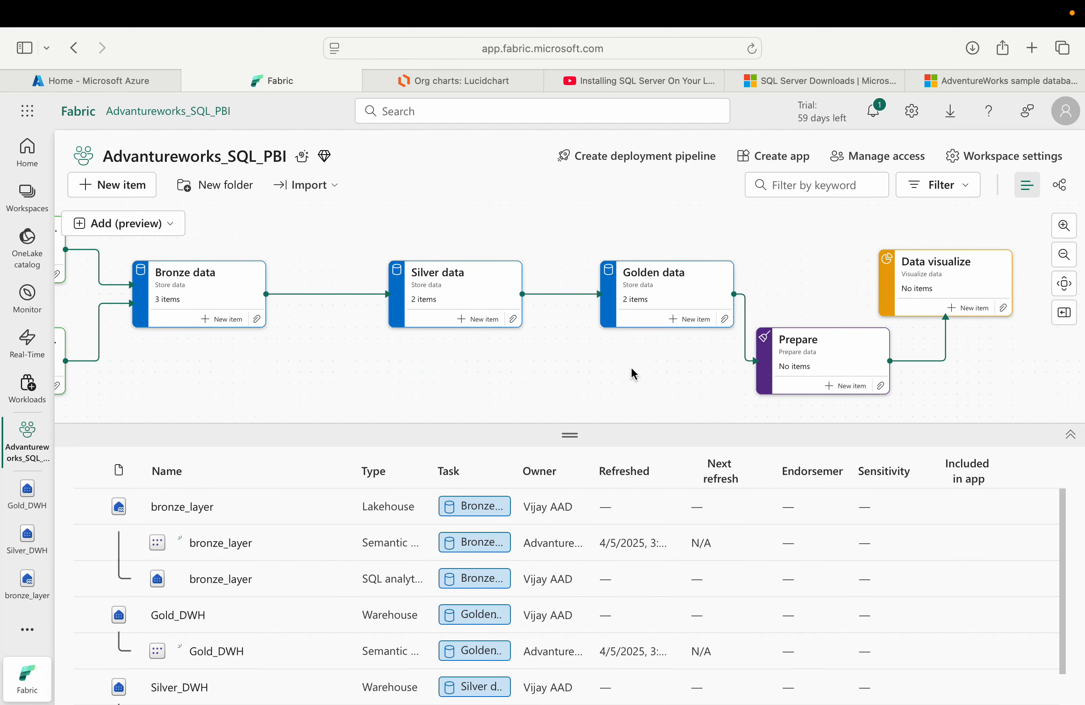
pyautogui.click(828, 360)
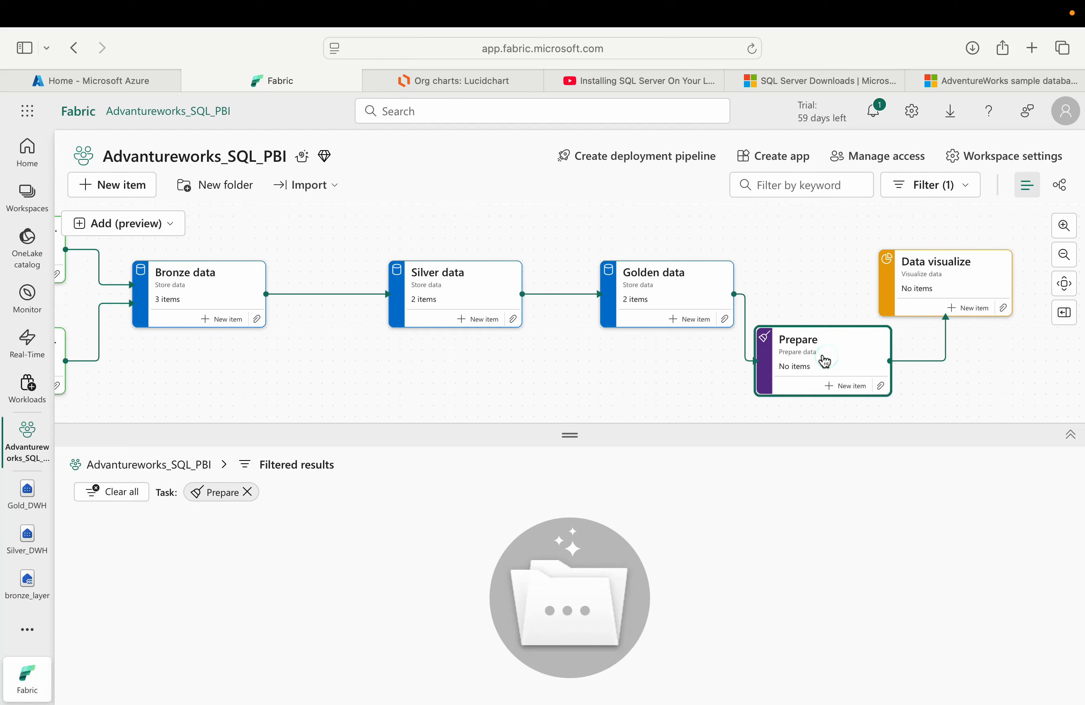
pyautogui.click(881, 386)
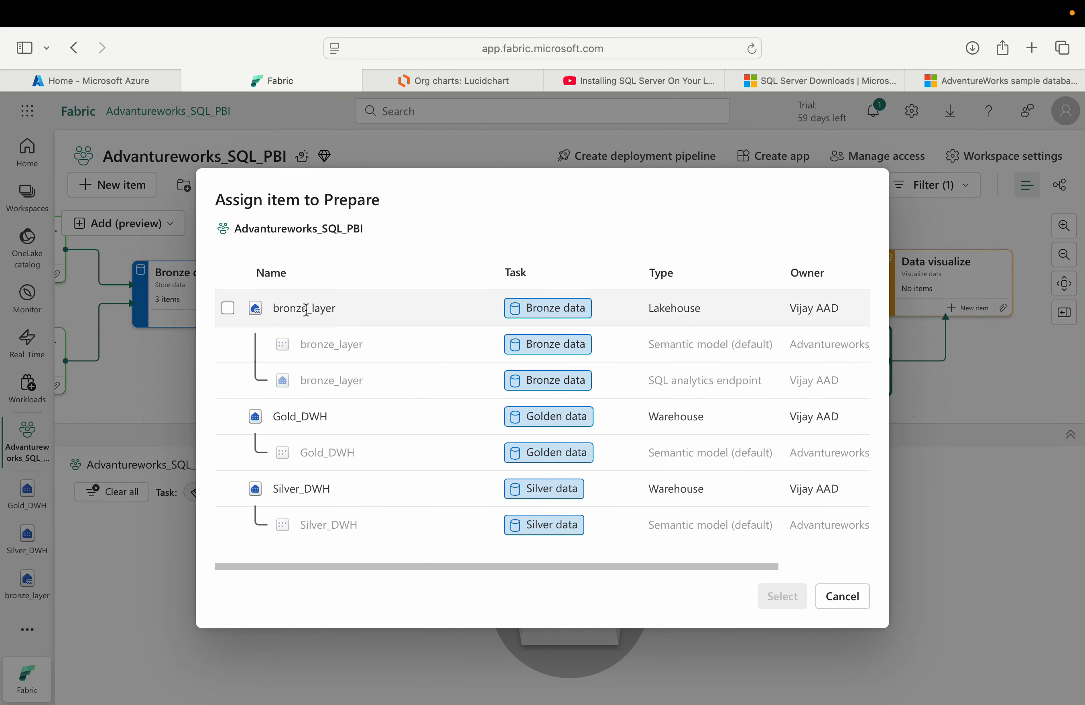
pyautogui.click(842, 596)
pyautogui.click(640, 396)
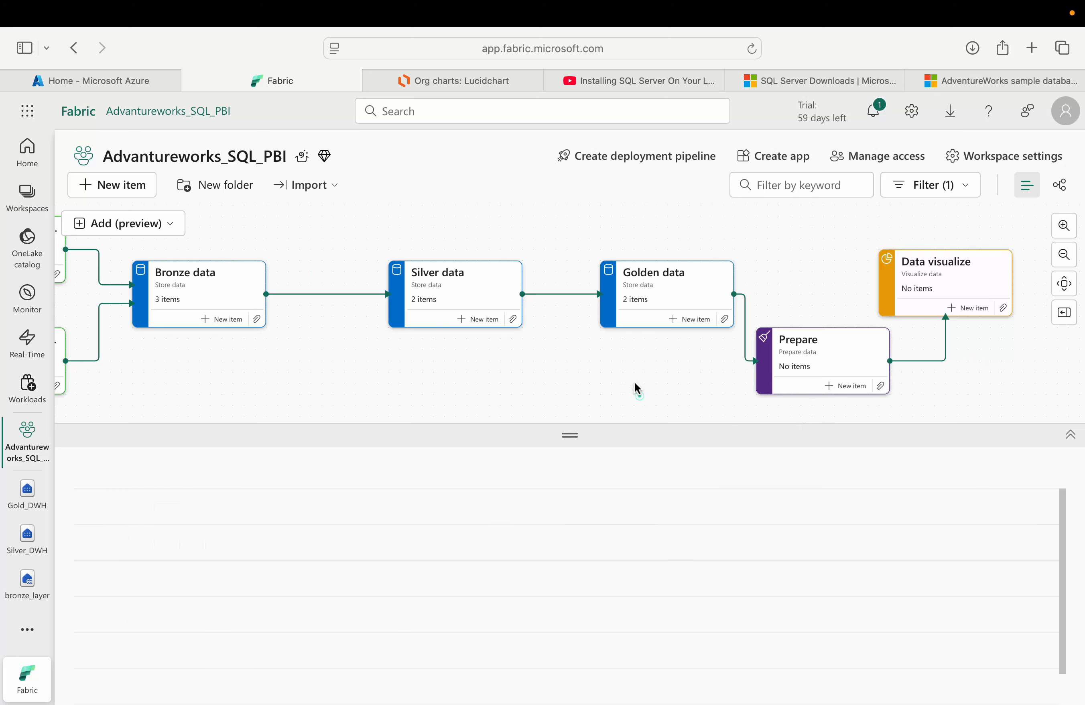
# Step: Open the Gold_DWH warehouse from the Golden data task's item list
pyautogui.click(673, 300)
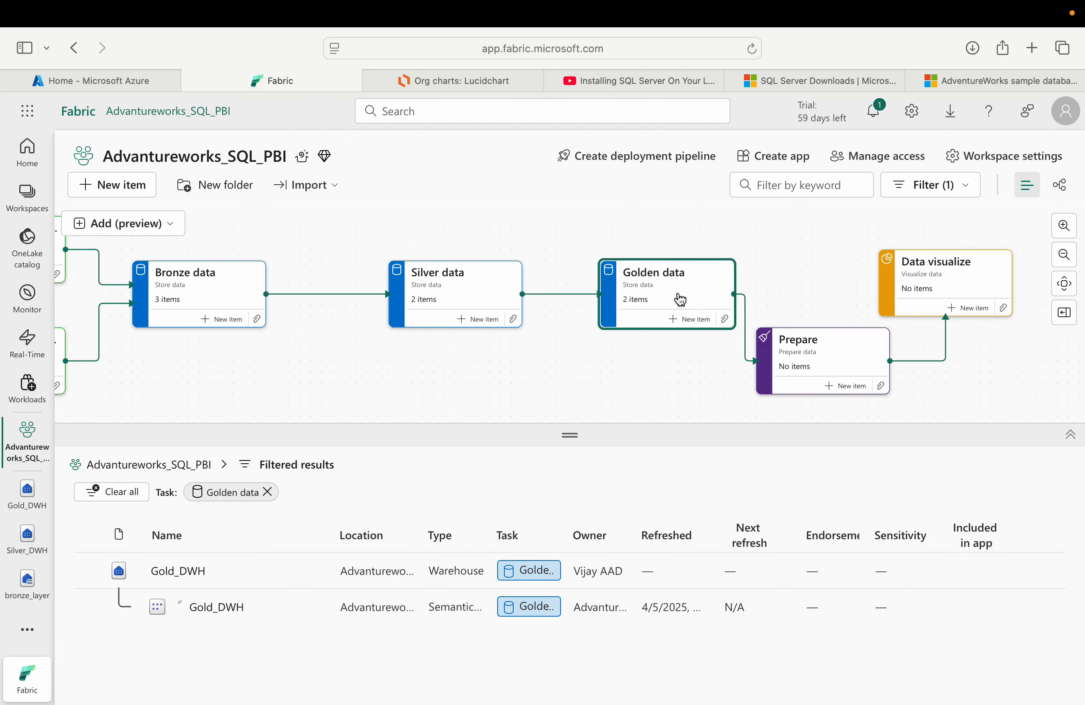
pyautogui.scroll(1, 682, 298)
pyautogui.scroll(-1, 689, 296)
pyautogui.scroll(1, 666, 285)
pyautogui.scroll(1, 667, 284)
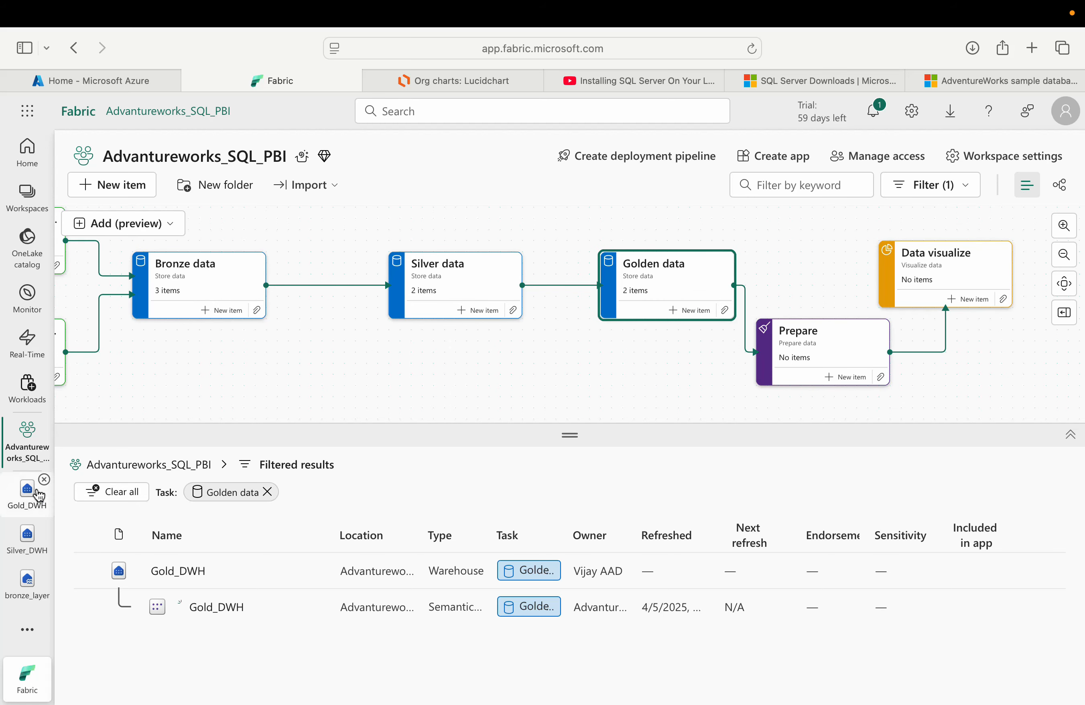
pyautogui.click(185, 571)
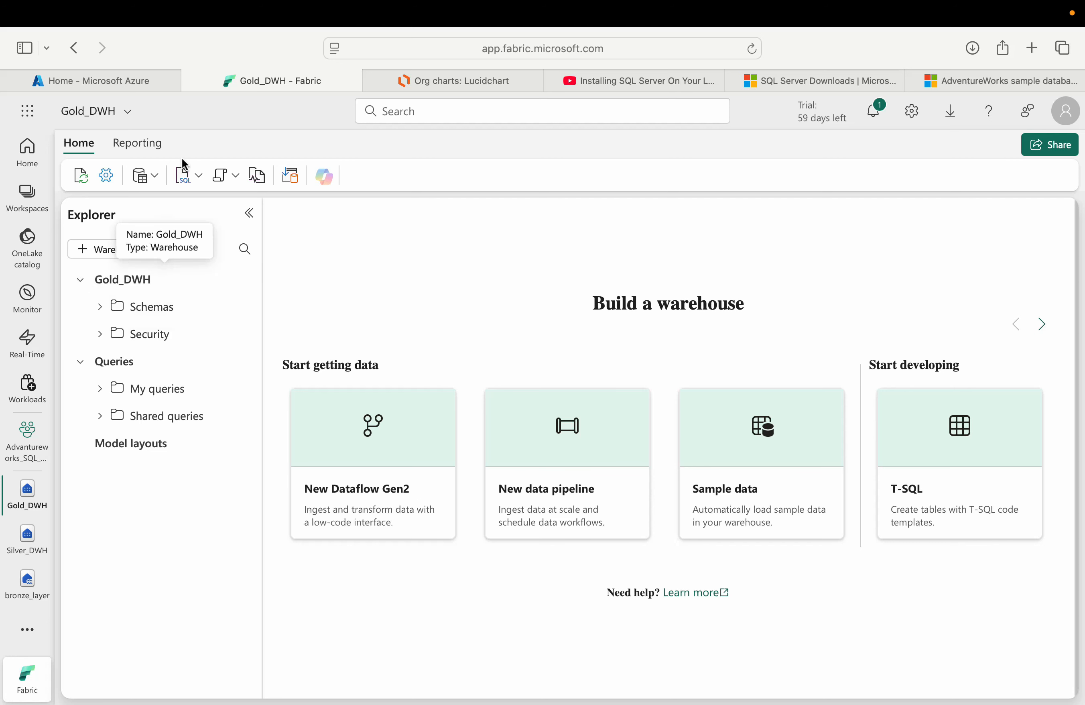
pyautogui.click(137, 143)
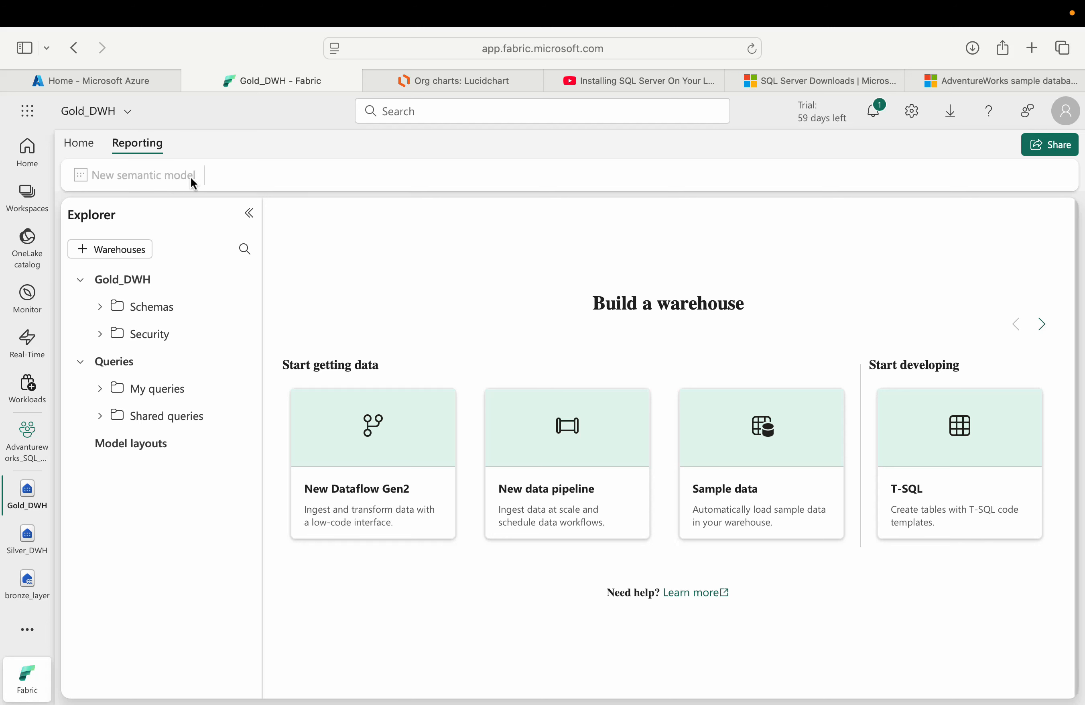
pyautogui.click(81, 145)
# Step: Start a new table script in the Tables folder of the dbo schema in Gold_DWH
pyautogui.click(104, 313)
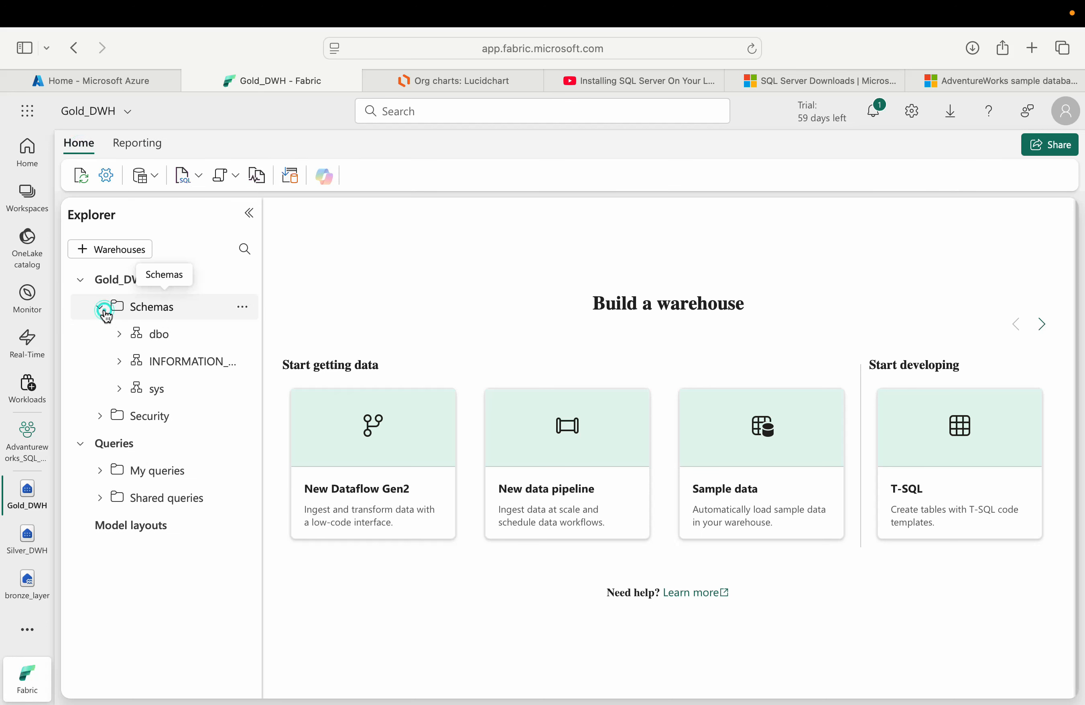
pyautogui.click(120, 335)
pyautogui.click(139, 362)
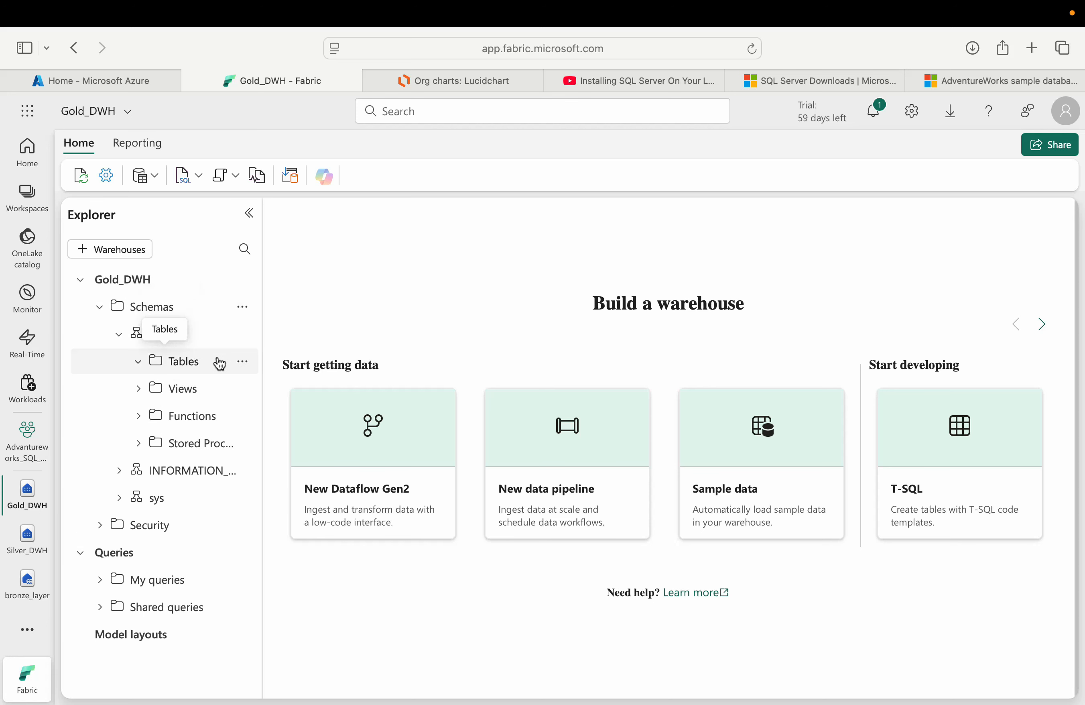
pyautogui.click(242, 371)
pyautogui.click(206, 388)
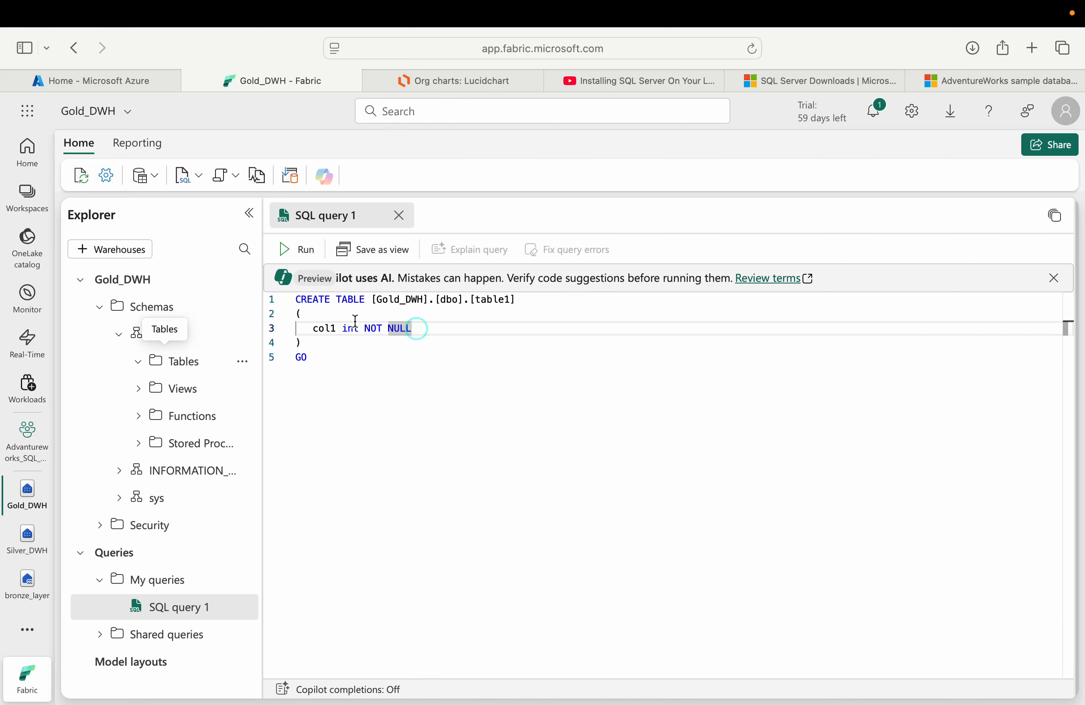
# Step: Write and run a CREATE TABLE script for table emp with columns empid int NOT NULL, empname VARCHAR and empph INT
pyautogui.click(487, 300)
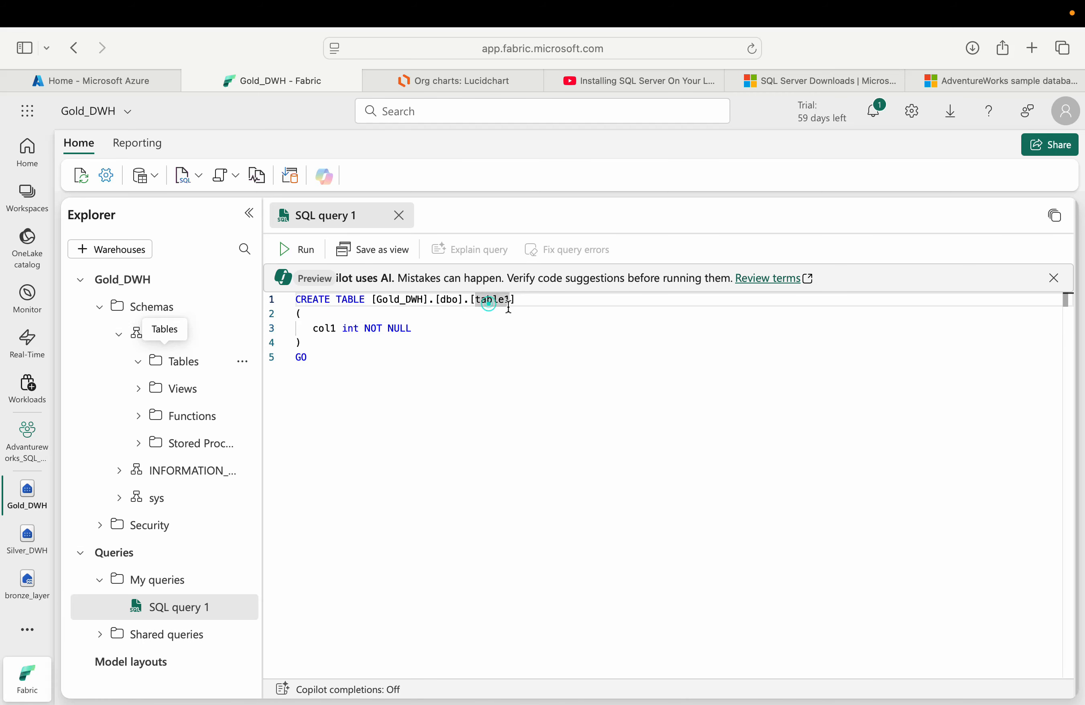
pyautogui.write('emp')
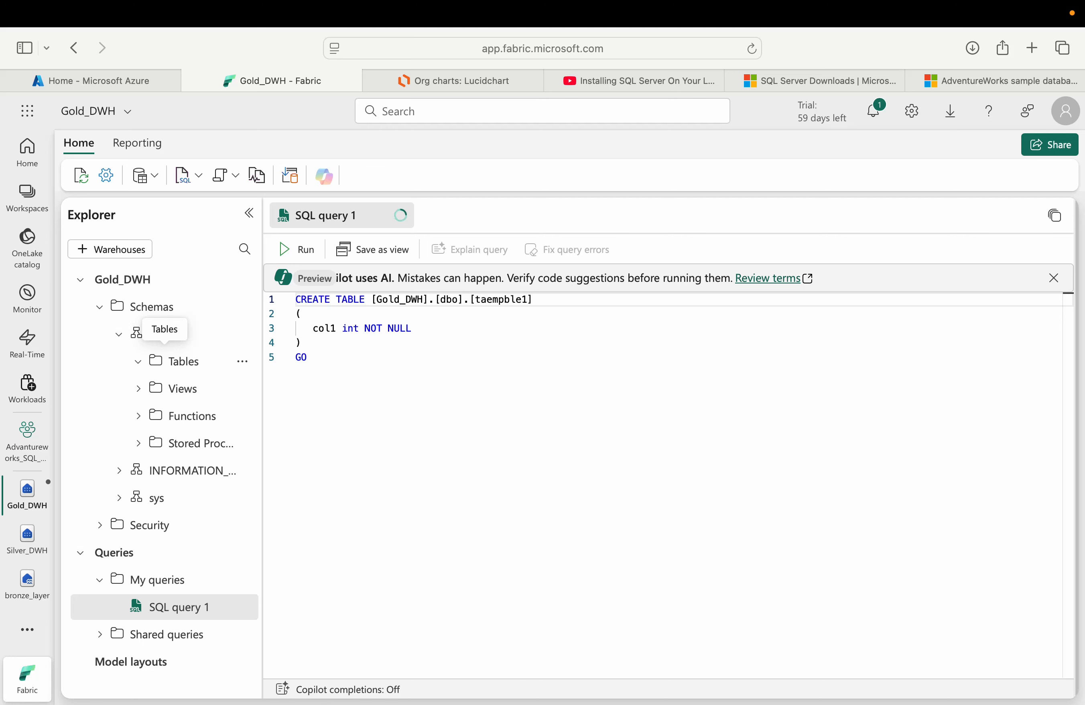
pyautogui.hotkey('alt', 'shift', 'Left')
pyautogui.write('em')
pyautogui.doubleClick(331, 329)
pyautogui.write('empid')
pyautogui.press('End')
pyautogui.write(',')
pyautogui.press('Return')
pyautogui.write('empname var')
pyautogui.press('Down')
pyautogui.press('Return')
pyautogui.write(',')
pyautogui.press('Return')
pyautogui.write('empph INT')
pyautogui.click(359, 391)
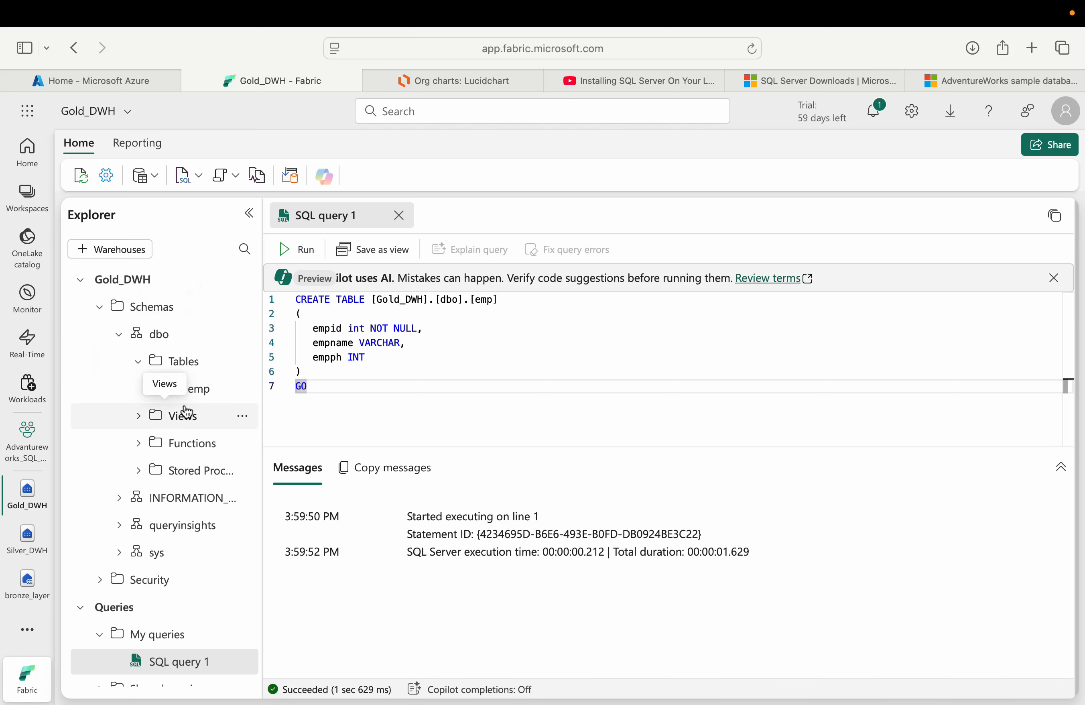
# Step: Create a new semantic model named power_sem including all tables of the dbo schema
pyautogui.click(141, 138)
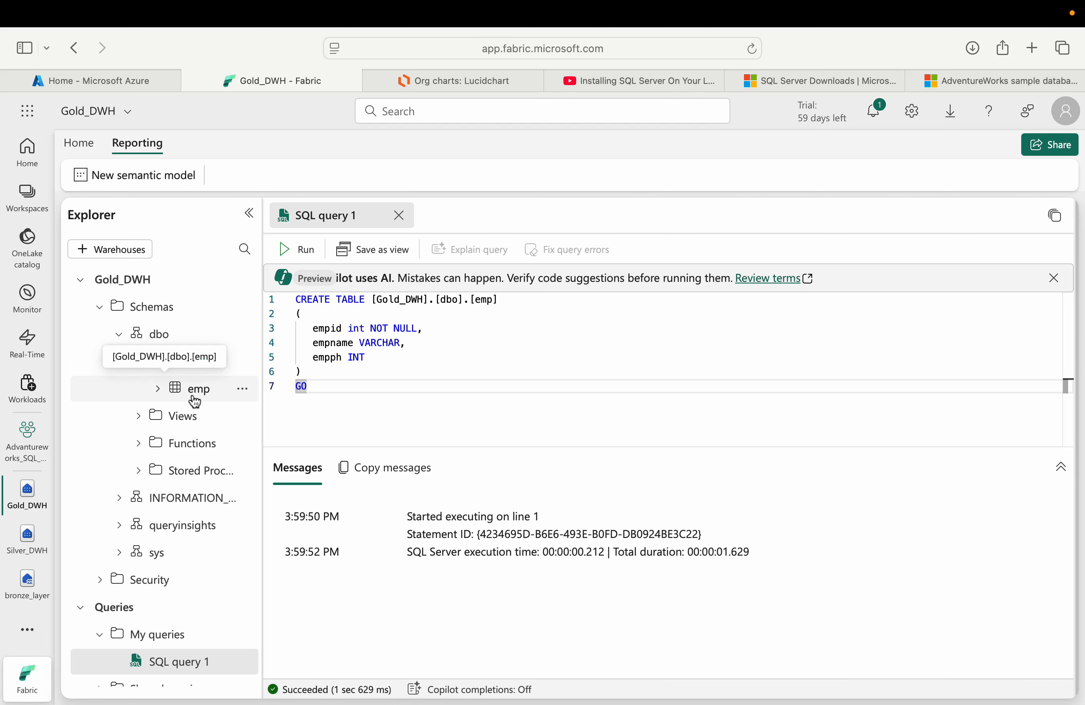
pyautogui.click(166, 181)
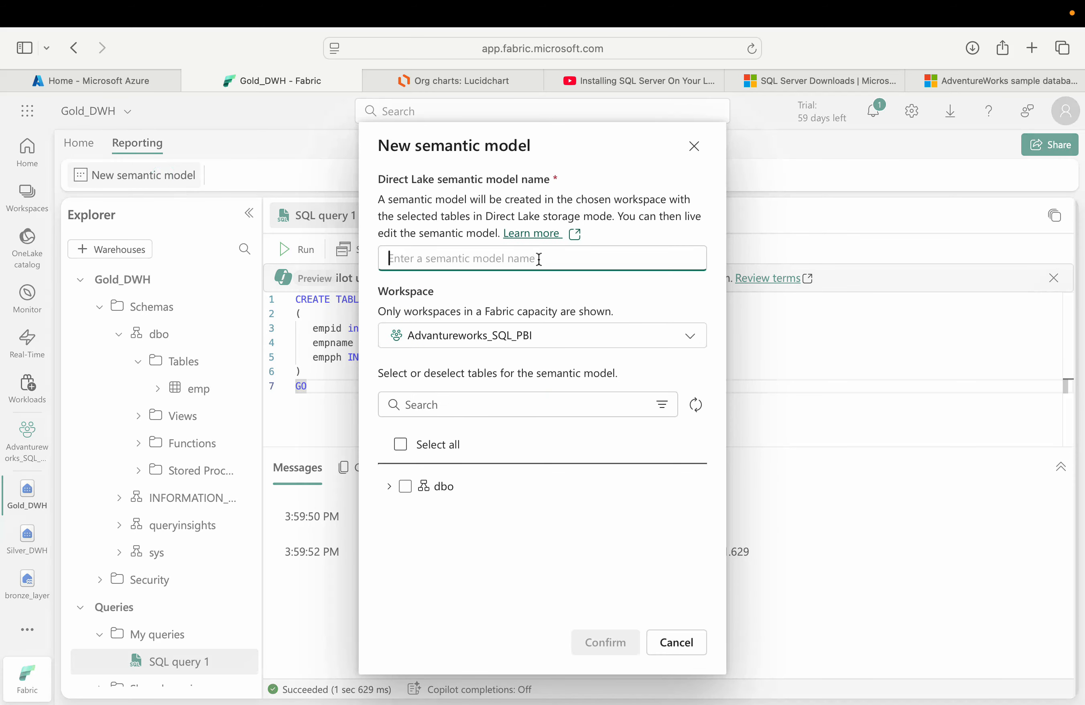
pyautogui.write('po')
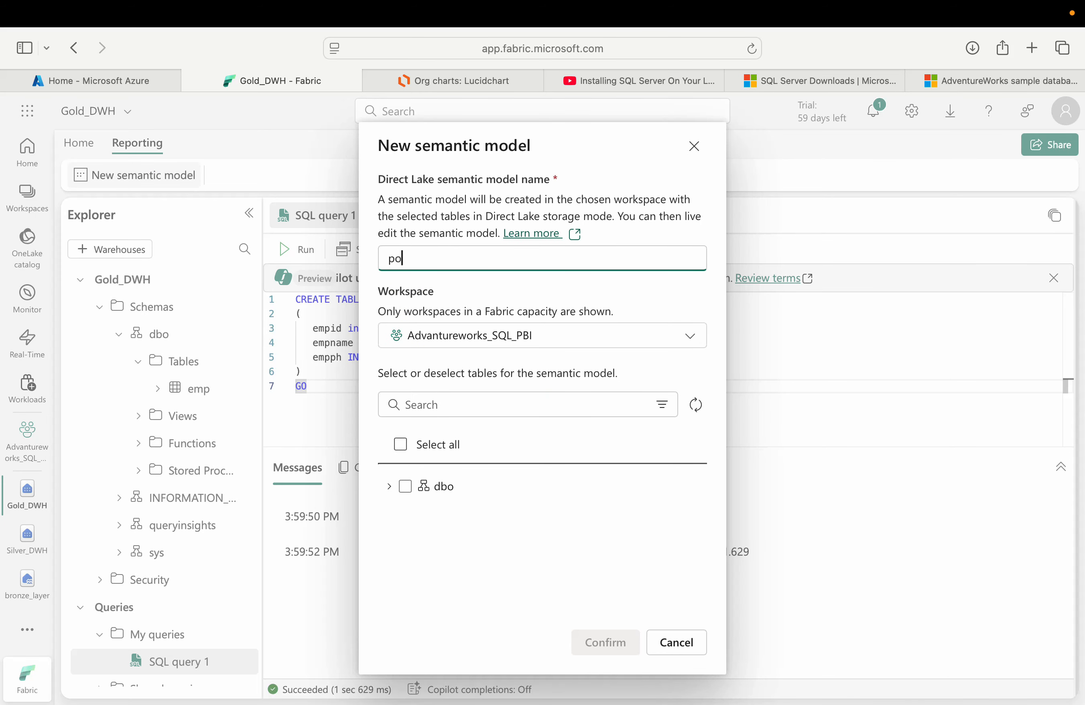
pyautogui.write('wer_sem')
pyautogui.click(405, 486)
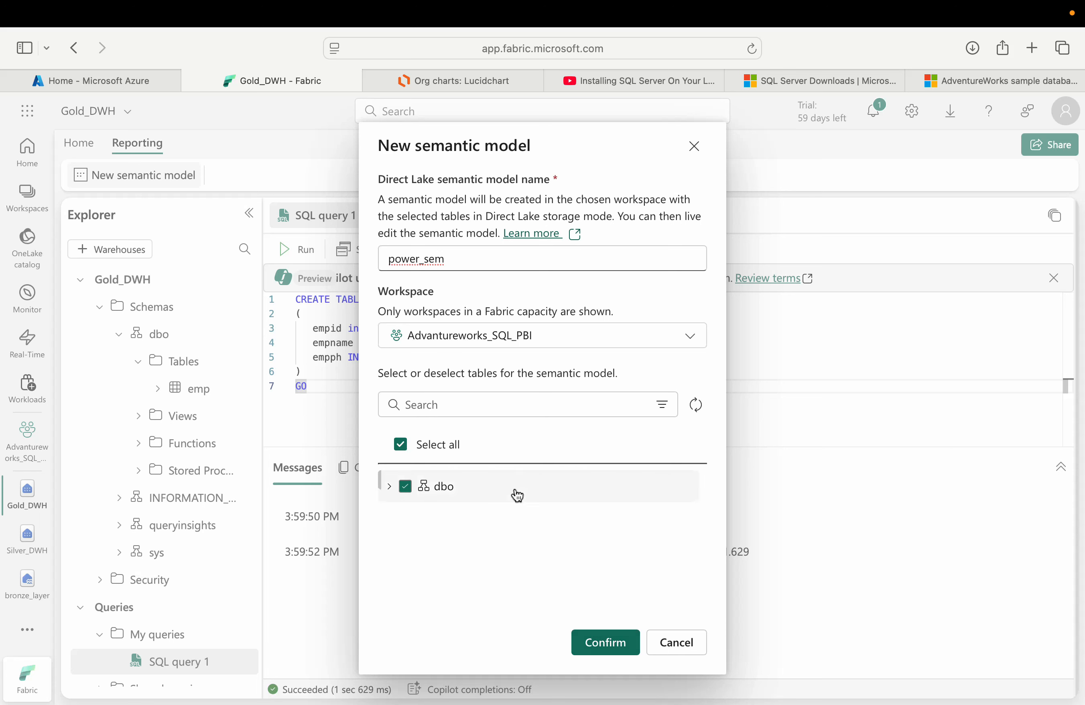
pyautogui.click(594, 647)
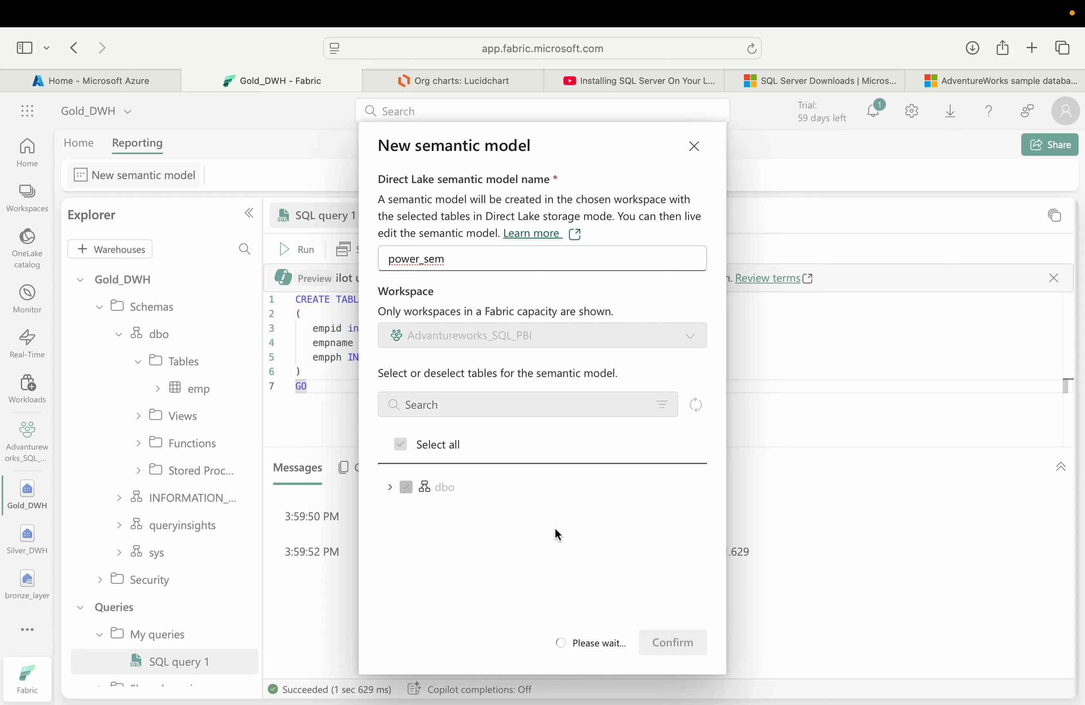
# Step: Return to the Advantureworks_SQL_PBI workspace and assign the power_sem semantic model to the Prepare task in the flow
pyautogui.click(27, 443)
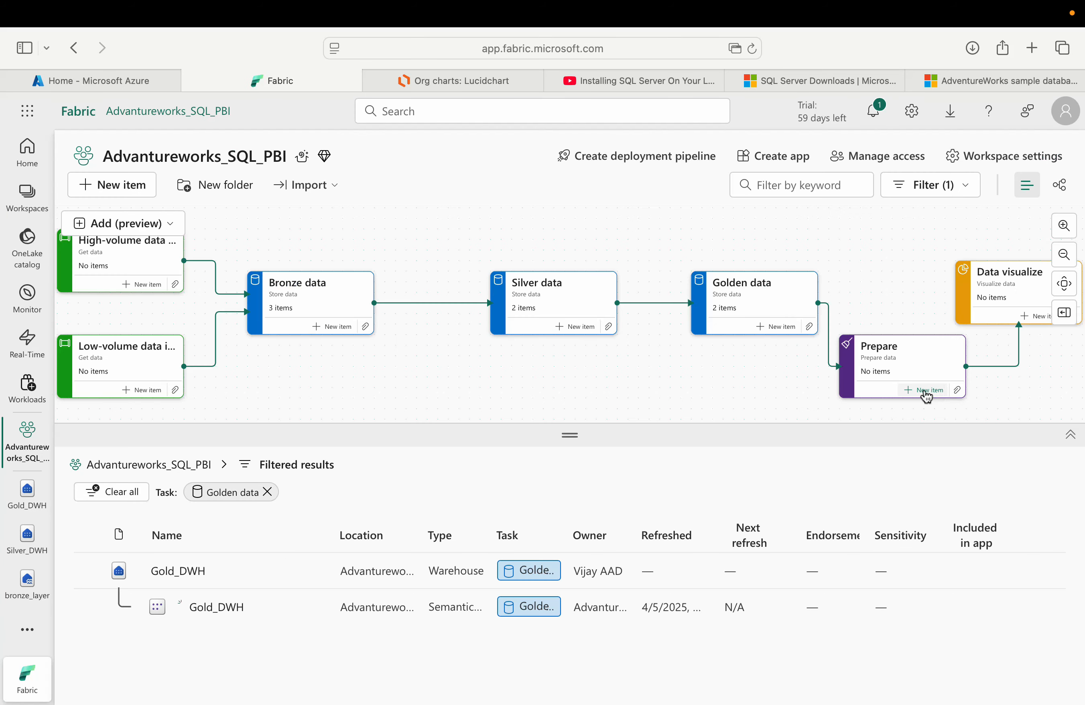
pyautogui.click(929, 392)
pyautogui.click(568, 366)
pyautogui.click(958, 391)
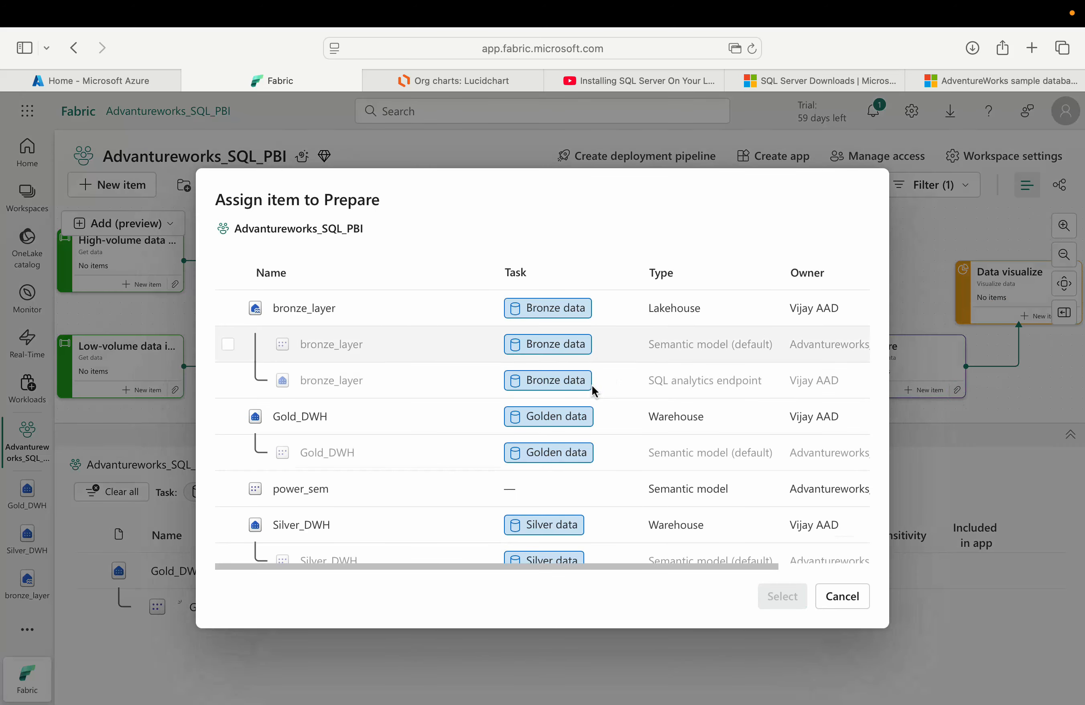
pyautogui.scroll(-2, 588, 366)
pyautogui.scroll(1, 589, 398)
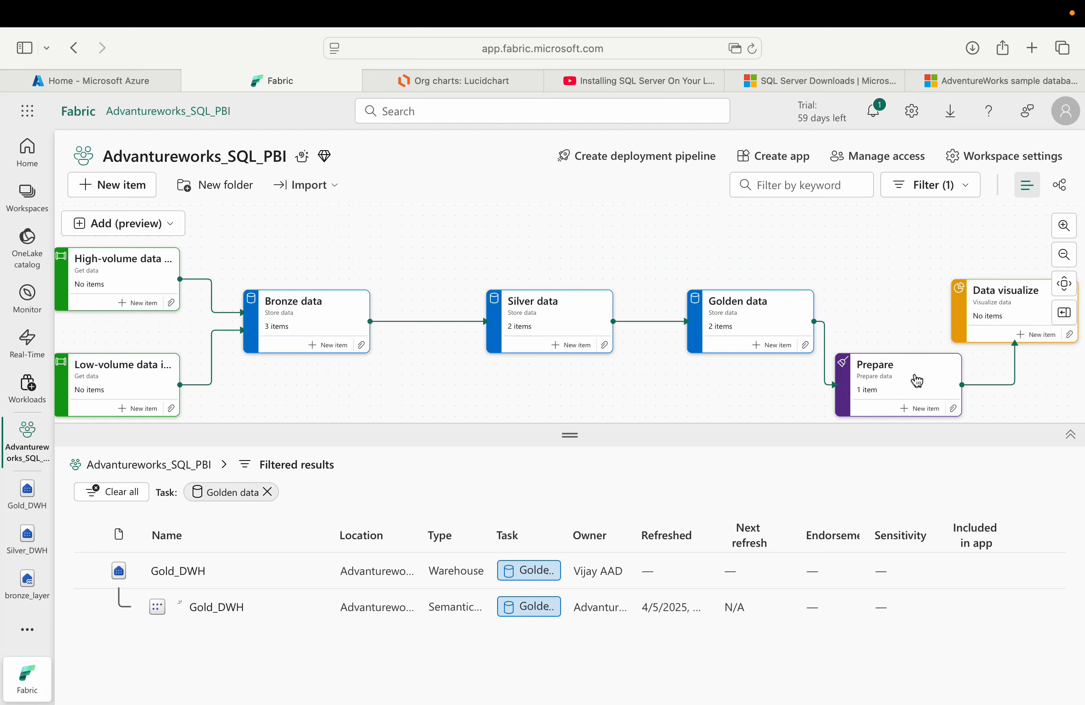
pyautogui.scroll(-1, 1014, 310)
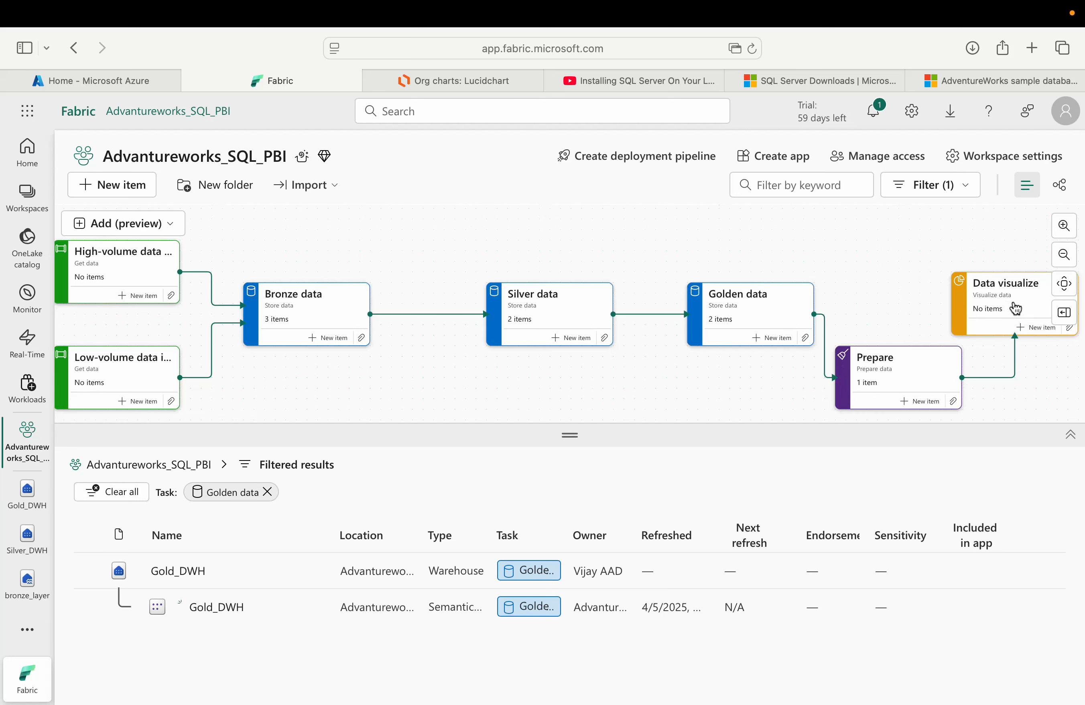
pyautogui.scroll(-1, 642, 382)
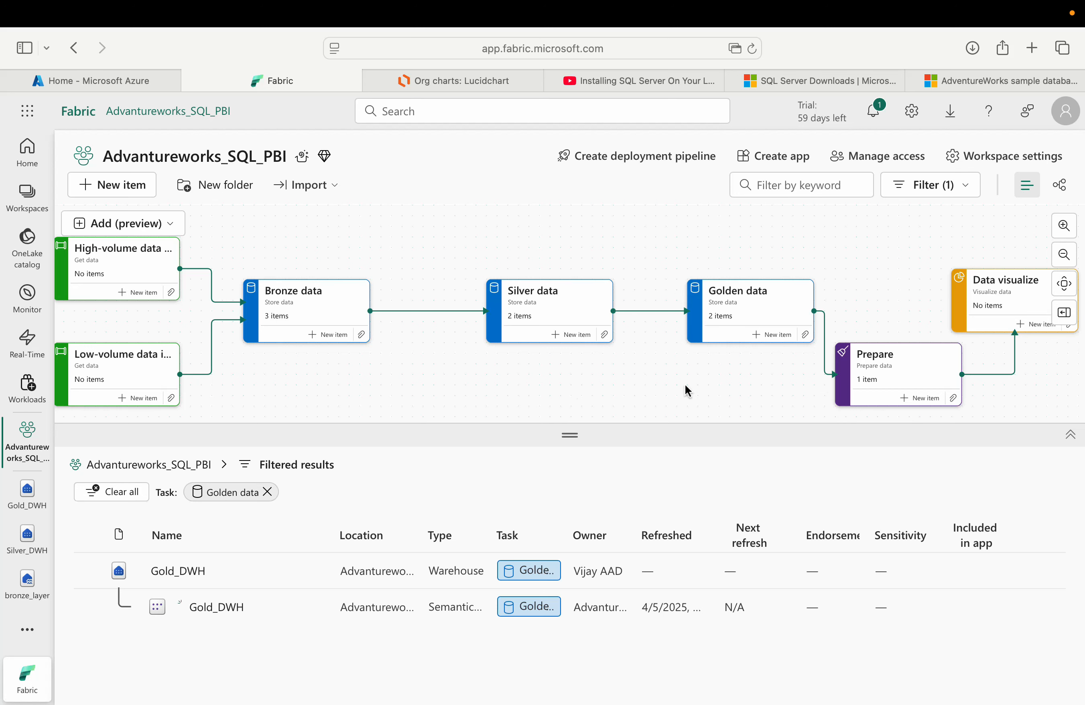
pyautogui.scroll(1, 624, 365)
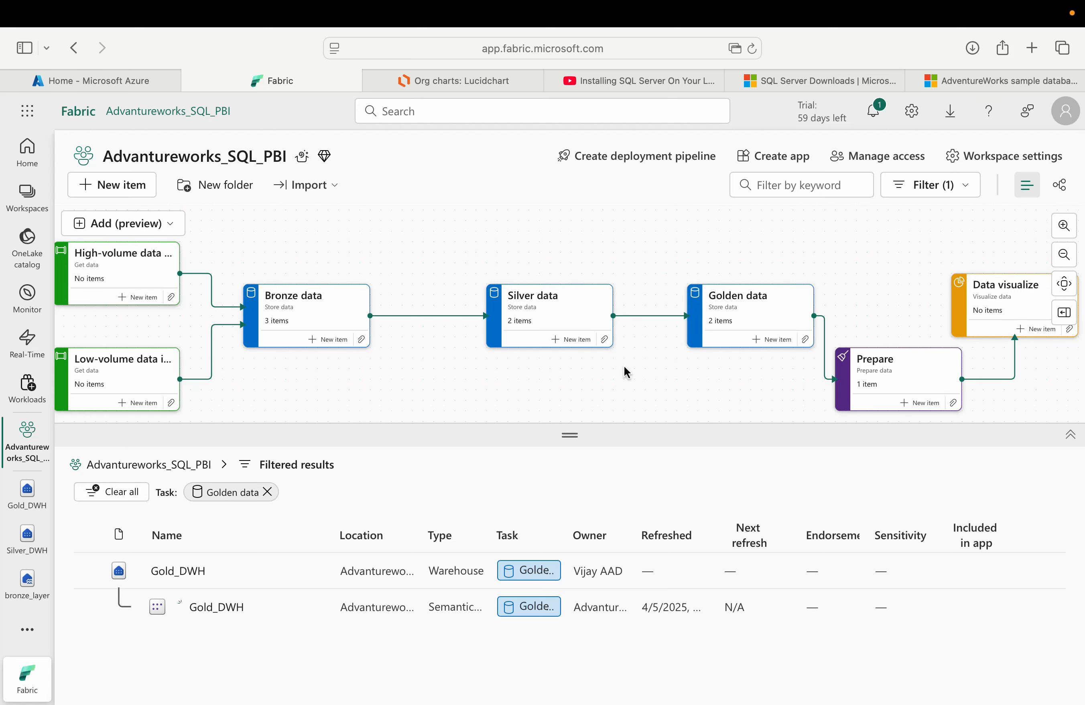
pyautogui.scroll(-1, 624, 365)
pyautogui.scroll(2, 624, 364)
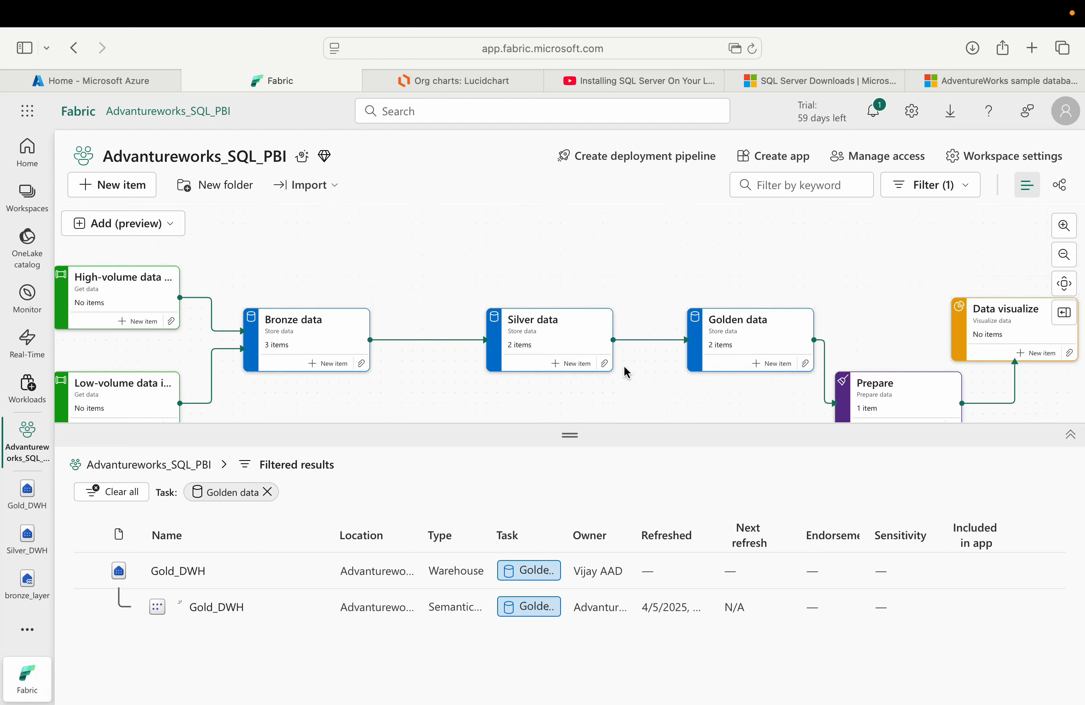
pyautogui.scroll(-1, 624, 365)
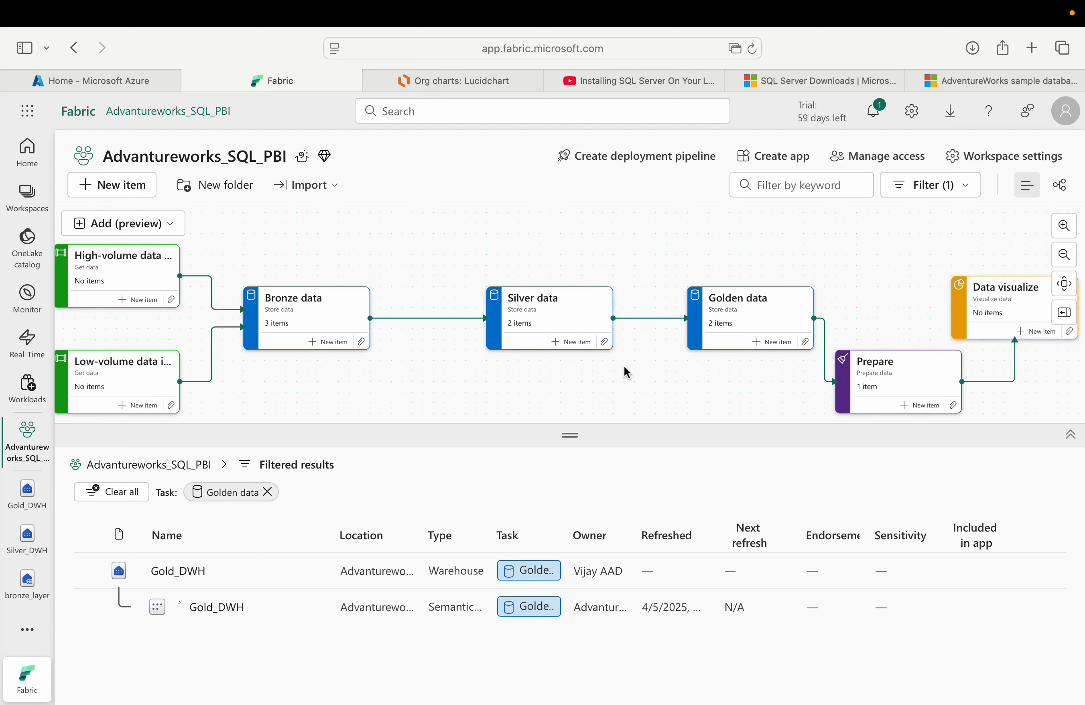
pyautogui.scroll(-3, 624, 365)
pyautogui.scroll(2, 624, 365)
pyautogui.hscroll(1, 614, 369)
pyautogui.scroll(1, 631, 373)
pyautogui.scroll(-1, 646, 377)
pyautogui.scroll(1, 646, 377)
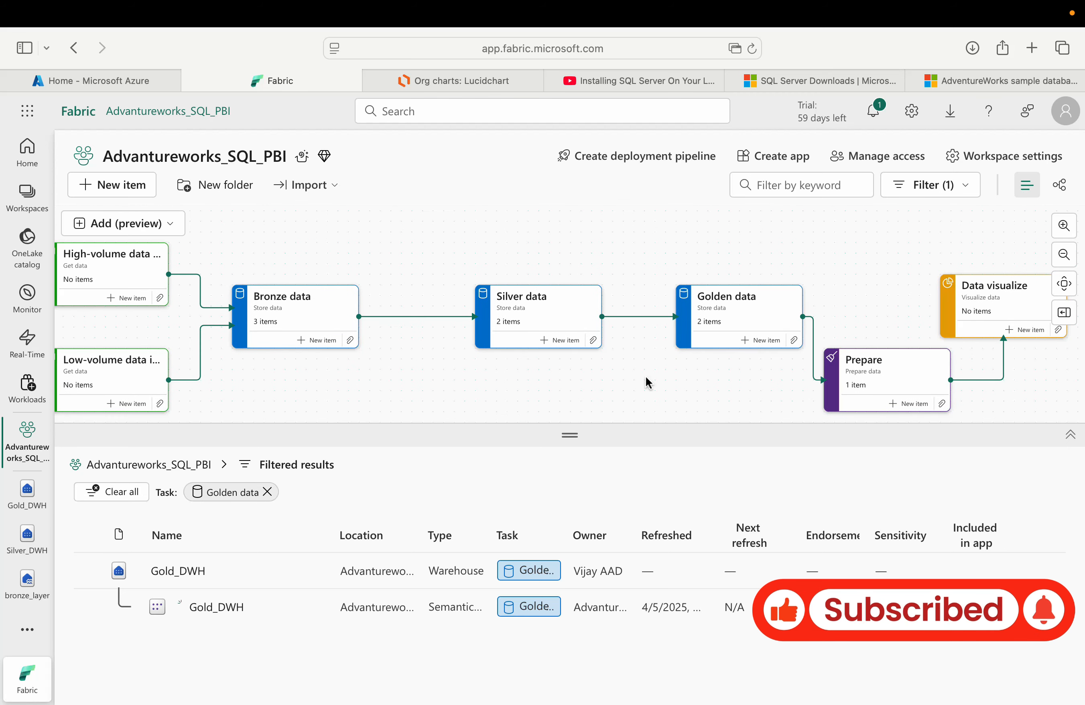
pyautogui.scroll(3, 652, 375)
pyautogui.hscroll(4, 651, 375)
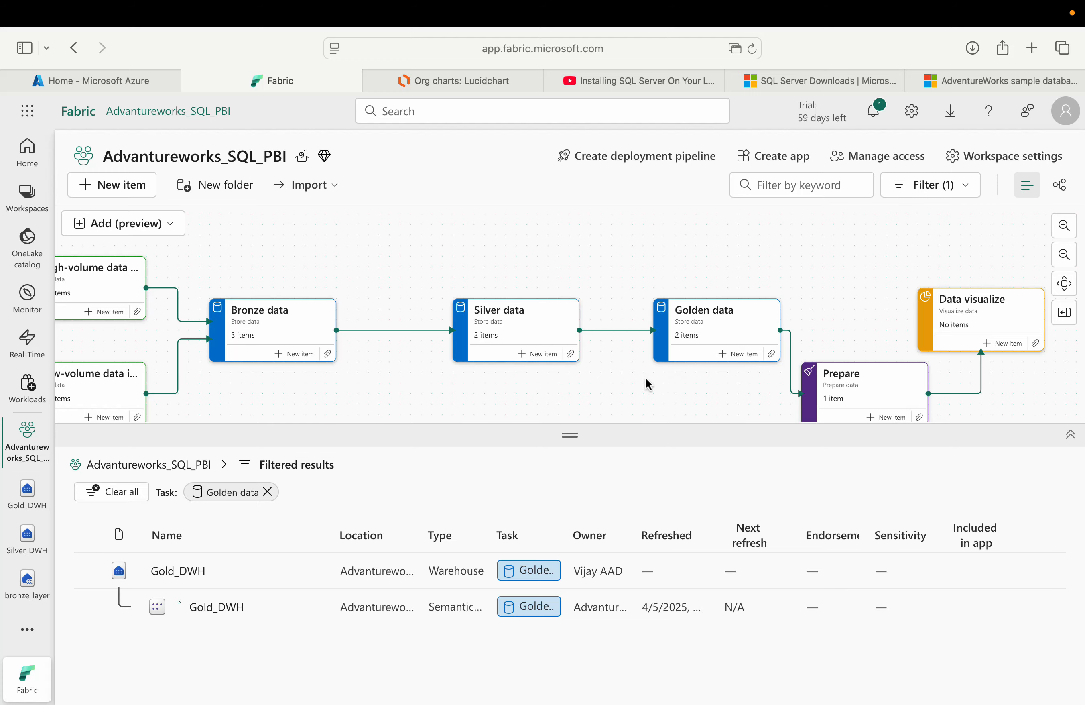